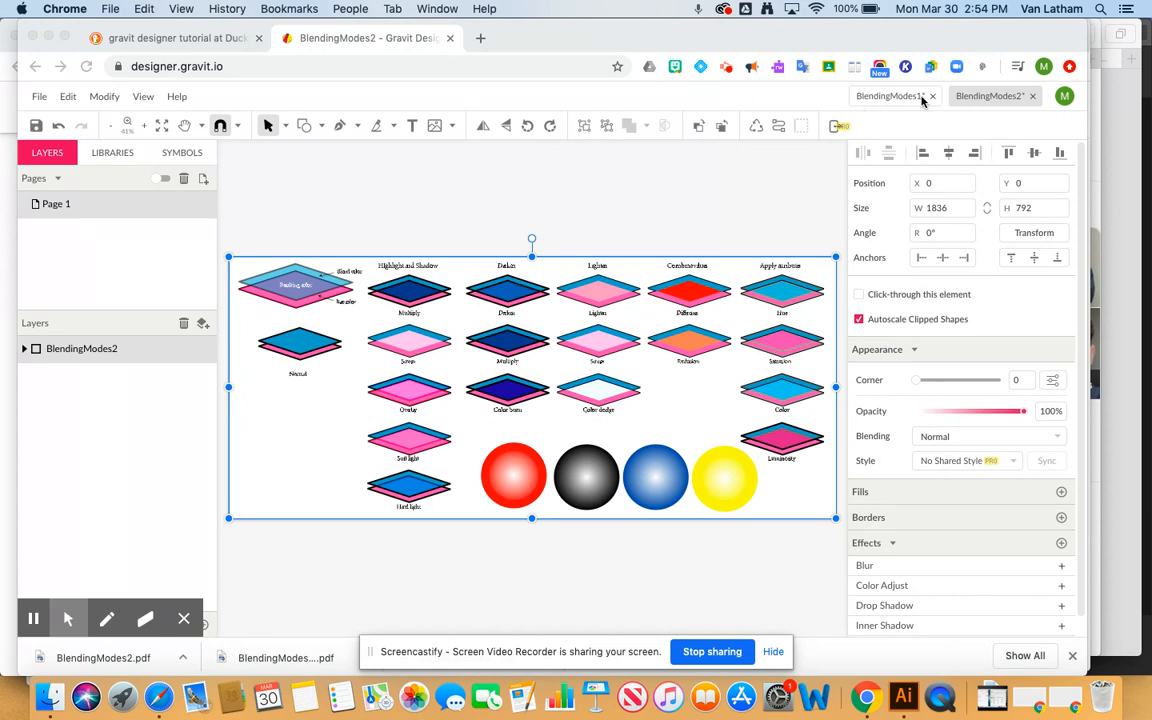
Step: Switch to the BlendingModes1 document and toggle the Bars layer's visibility off and back on
{"action": "left_click", "coordinate": [888, 97]}
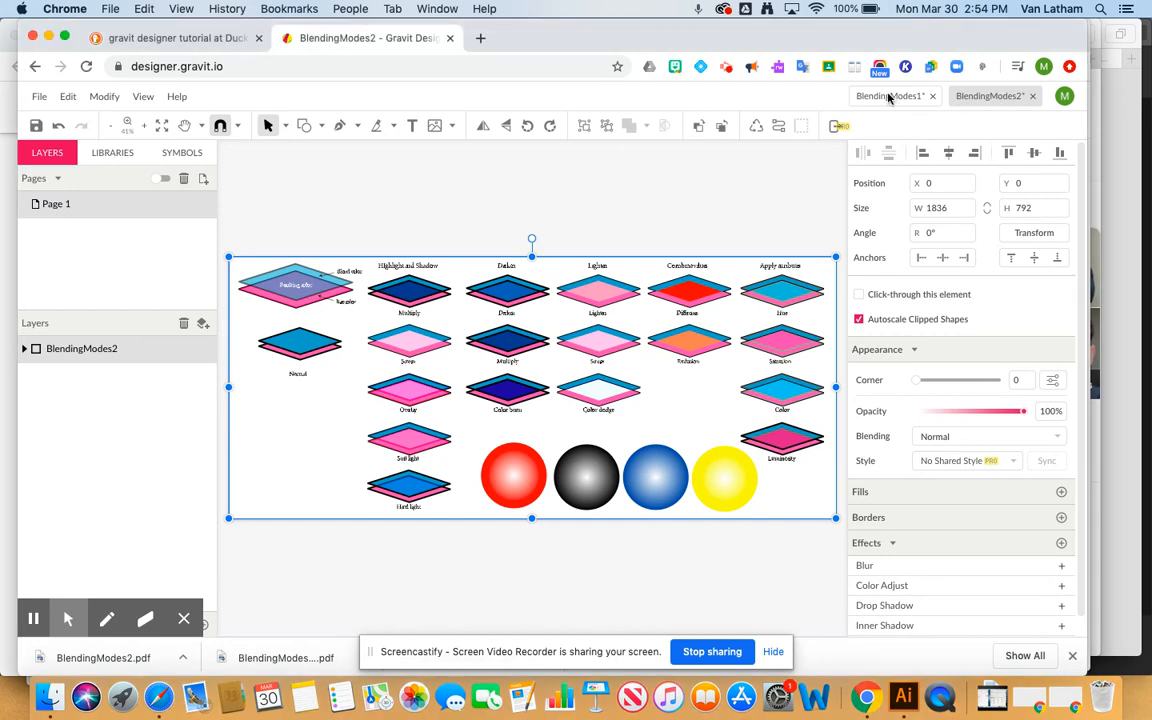
{"action": "left_click", "coordinate": [888, 97]}
{"action": "left_click", "coordinate": [874, 97]}
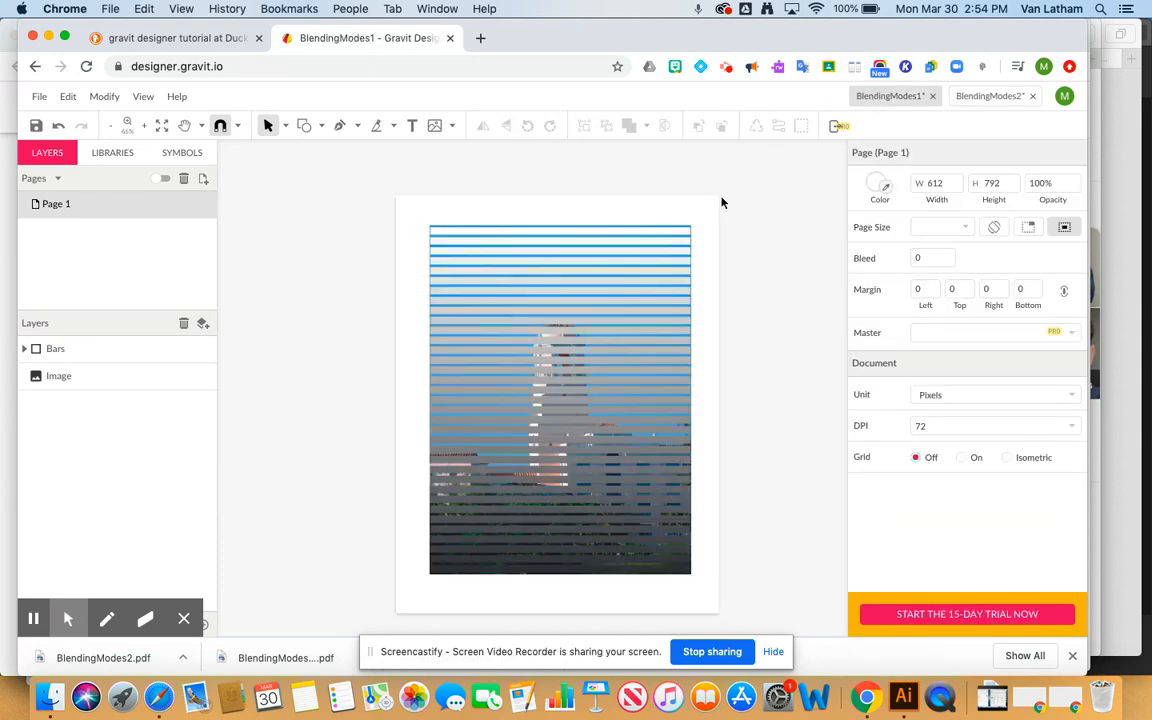
{"action": "mouse_move", "coordinate": [45, 350]}
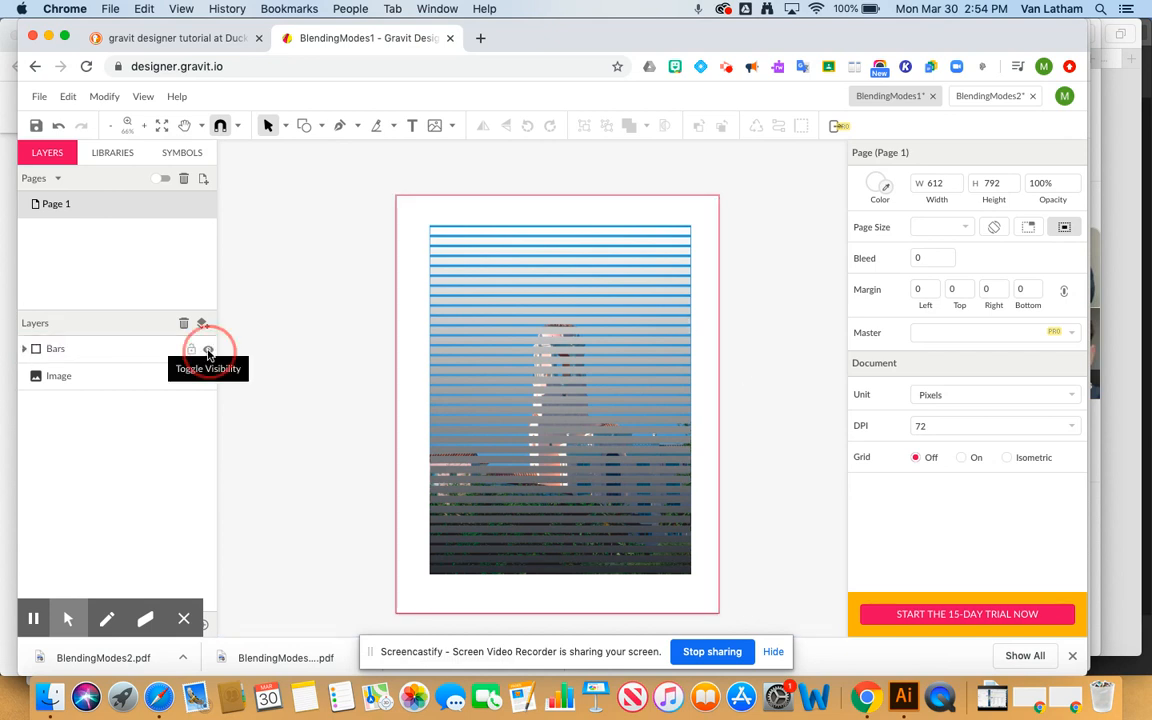
{"action": "left_click", "coordinate": [208, 351]}
{"action": "left_click", "coordinate": [208, 351]}
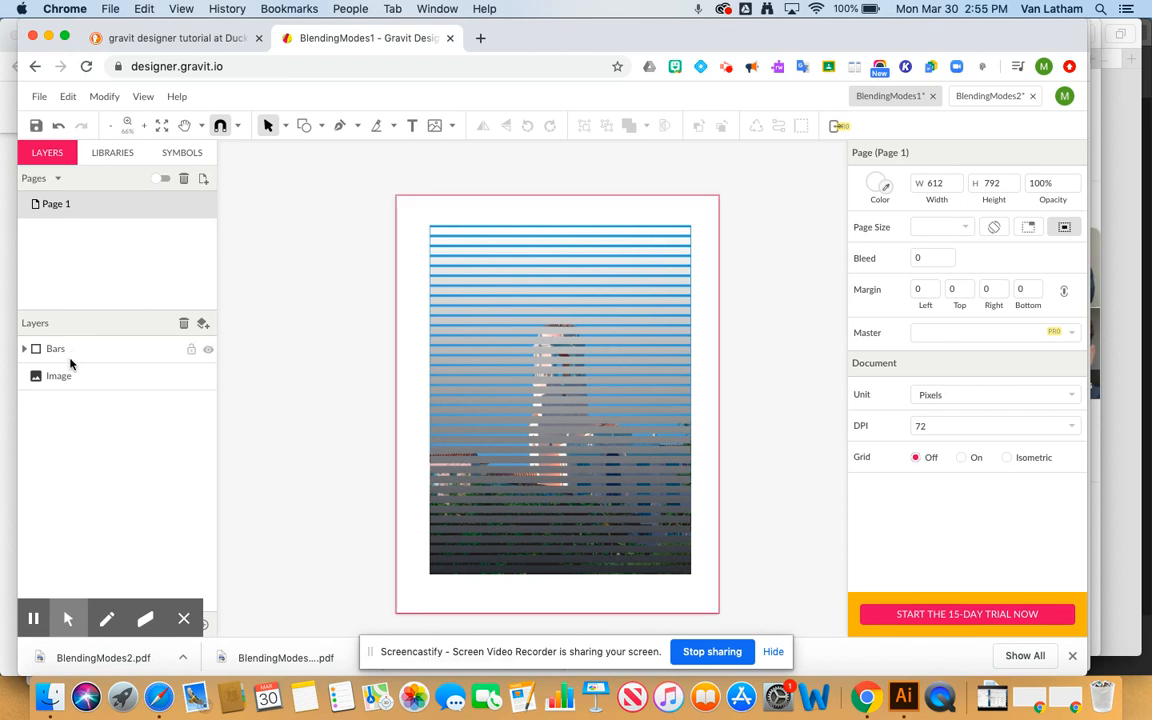
Step: Select the Bars layer, lower its opacity to 41% and restore it to 100%
{"action": "left_click", "coordinate": [75, 358]}
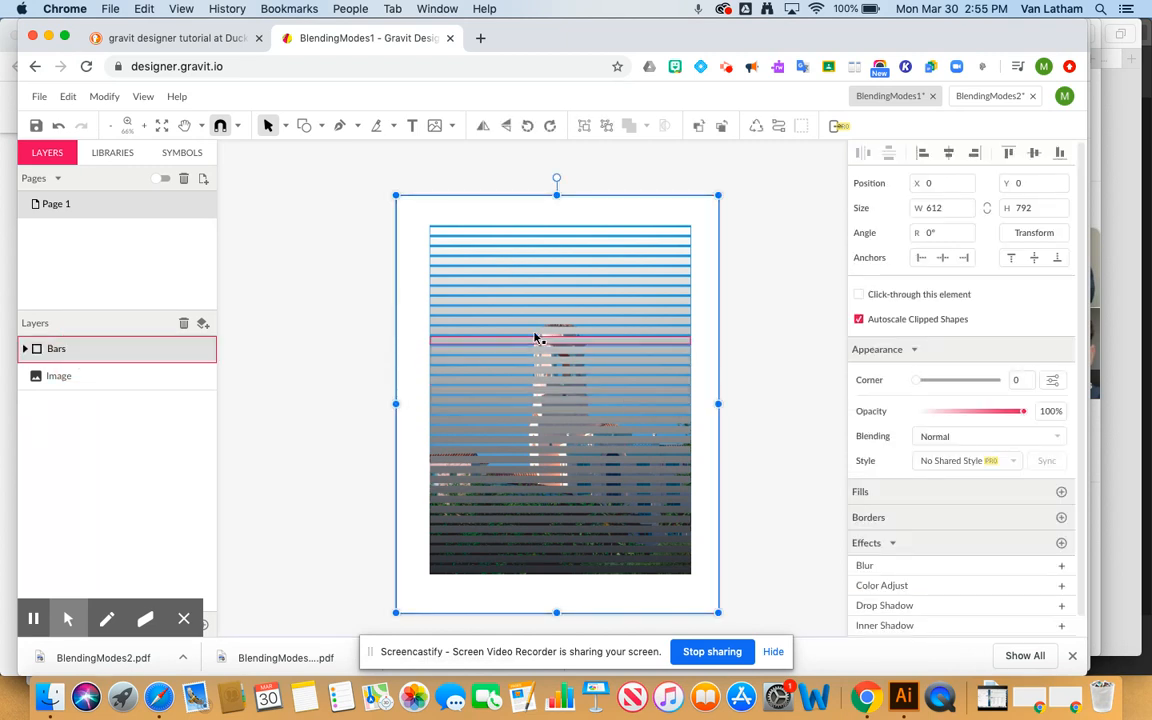
{"action": "left_click", "coordinate": [290, 285]}
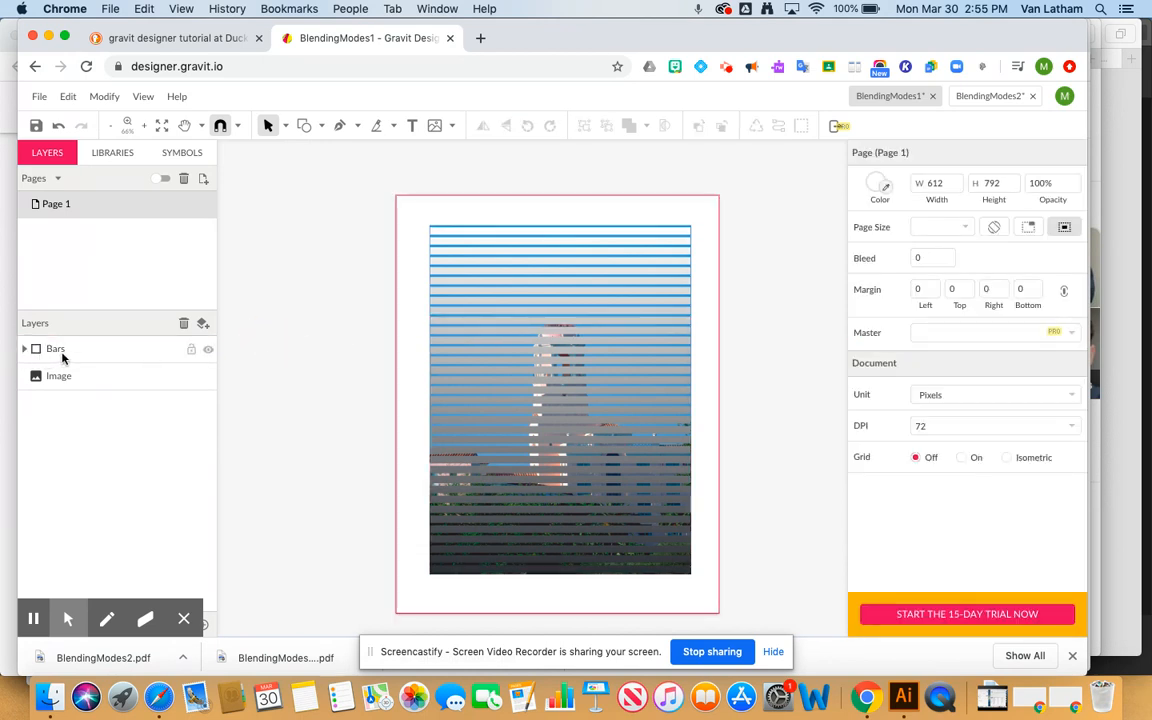
{"action": "left_click", "coordinate": [66, 352]}
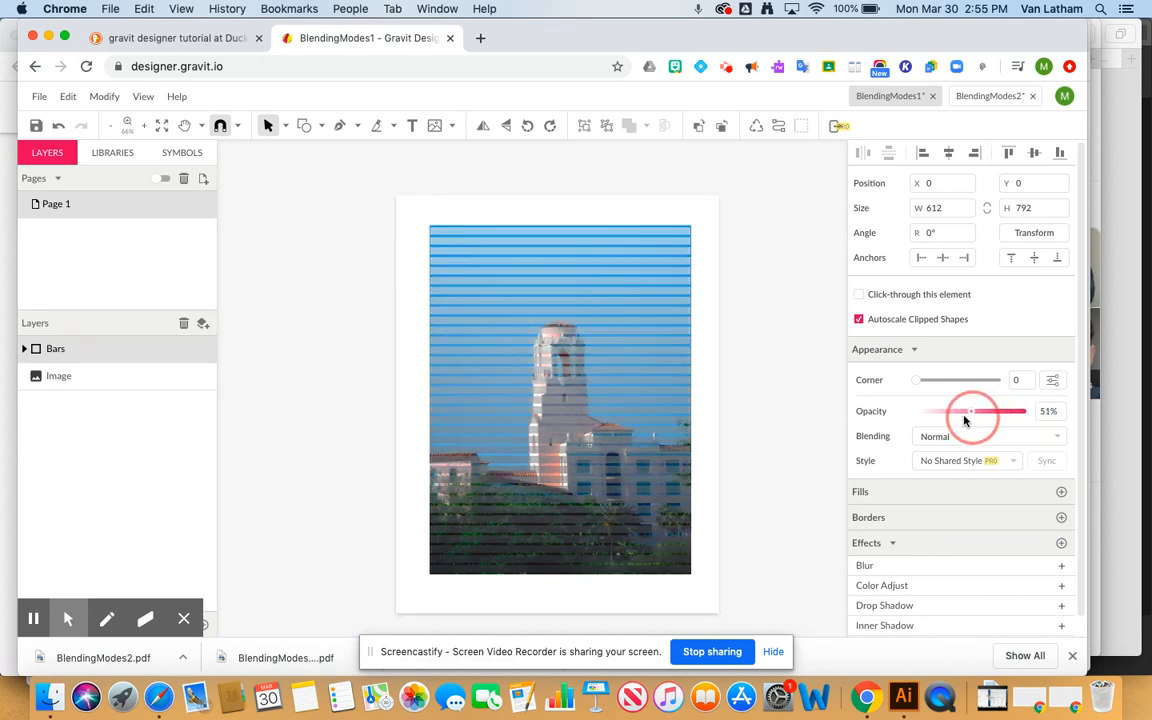
{"action": "left_click_drag", "start_coordinate": [1024, 415], "coordinate": [961, 420]}
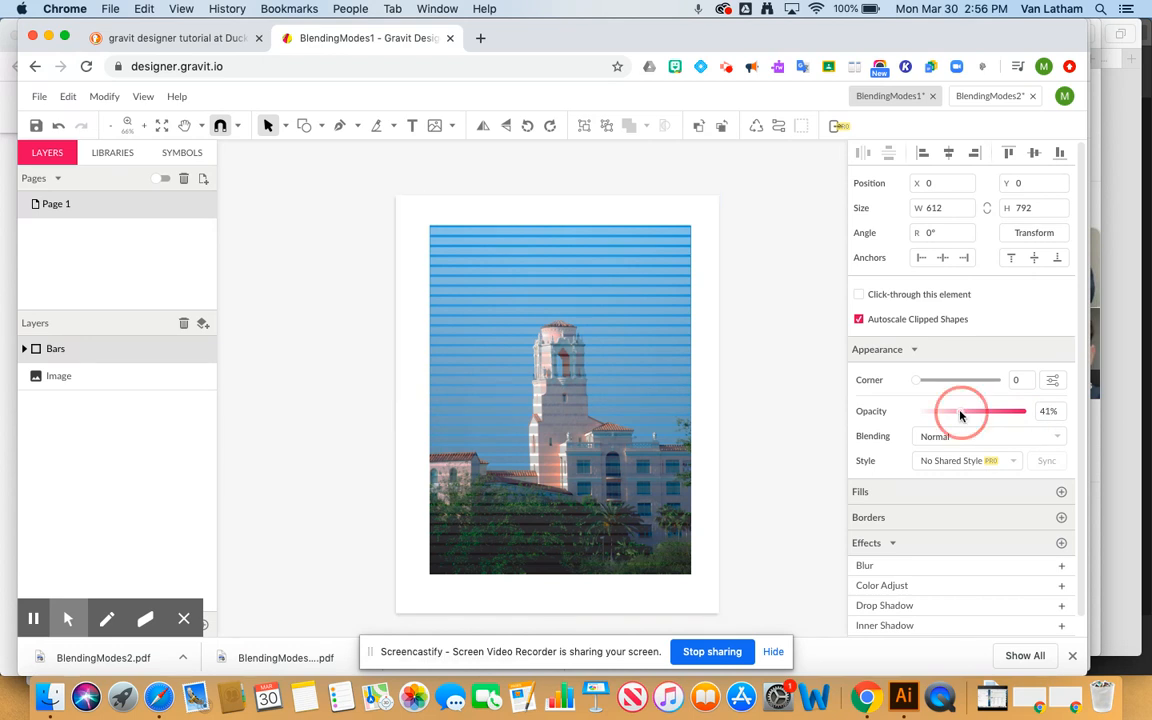
{"action": "left_click_drag", "start_coordinate": [957, 411], "coordinate": [1028, 406]}
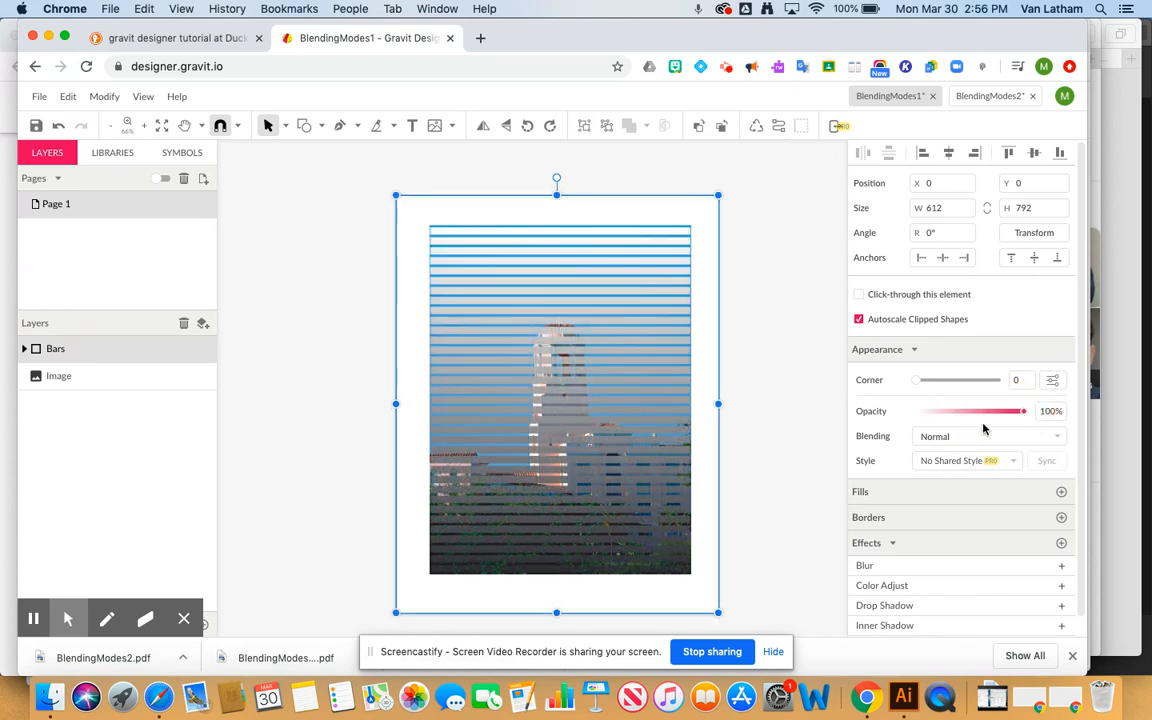
Step: Try the Multiply and Screen blending modes on the Bars layer
{"action": "left_click", "coordinate": [1007, 440]}
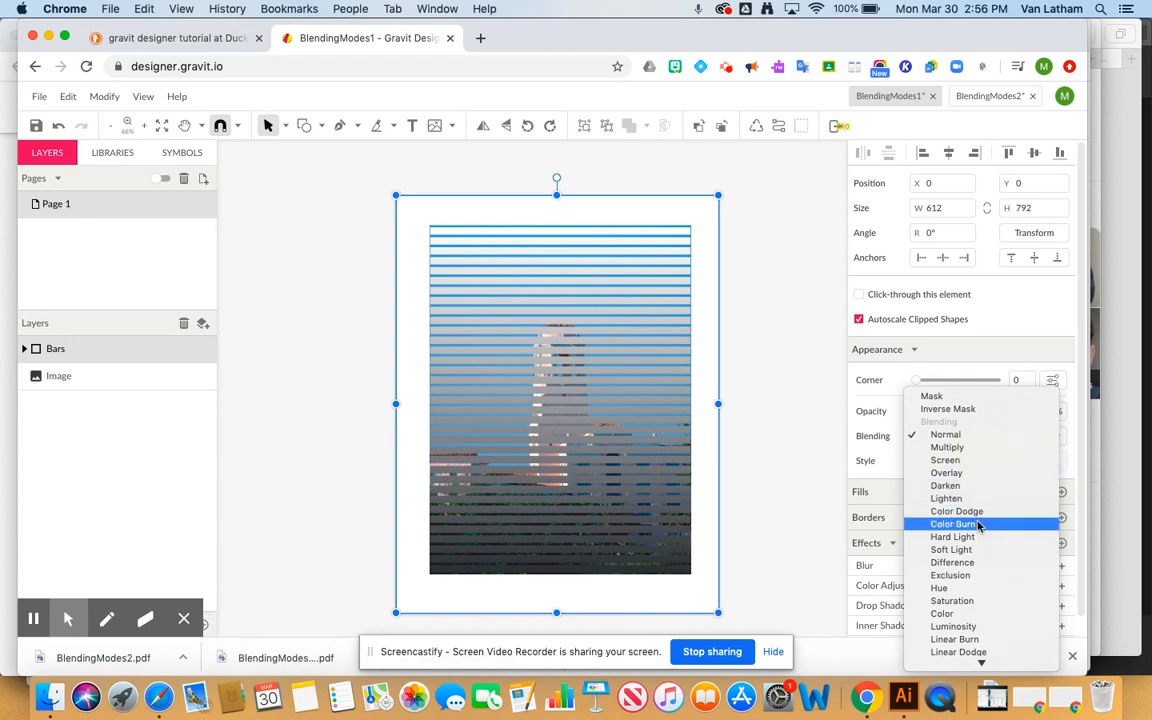
{"action": "left_click", "coordinate": [951, 452]}
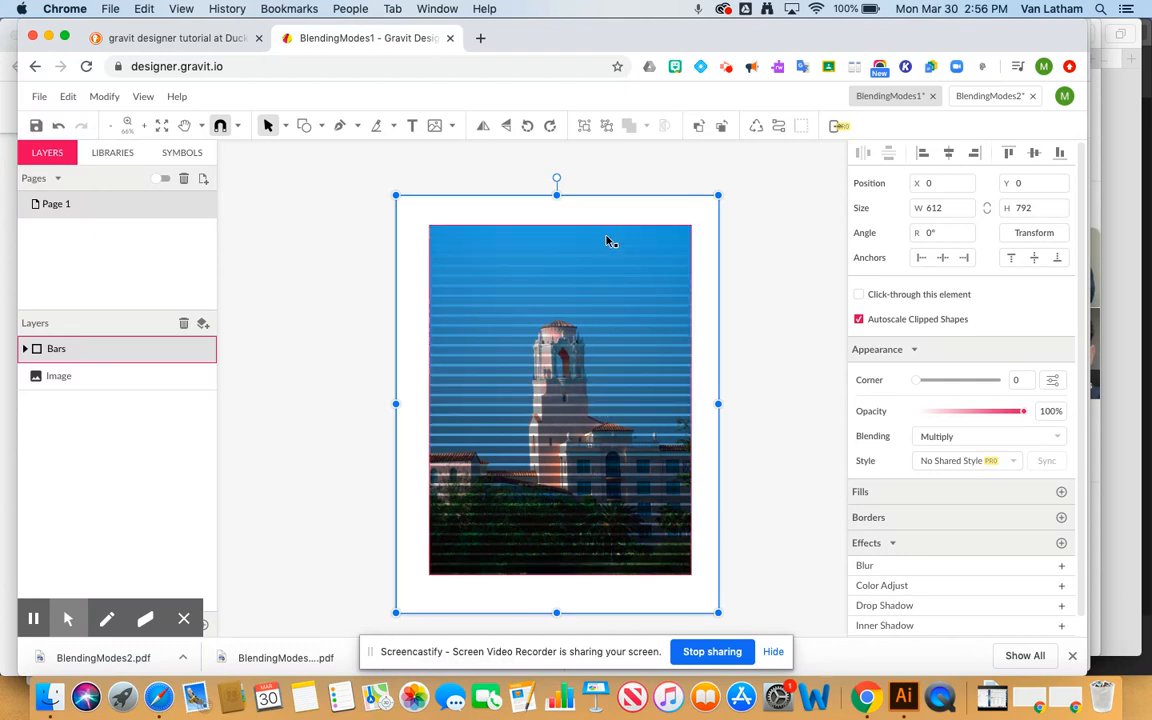
{"action": "left_click", "coordinate": [1056, 440]}
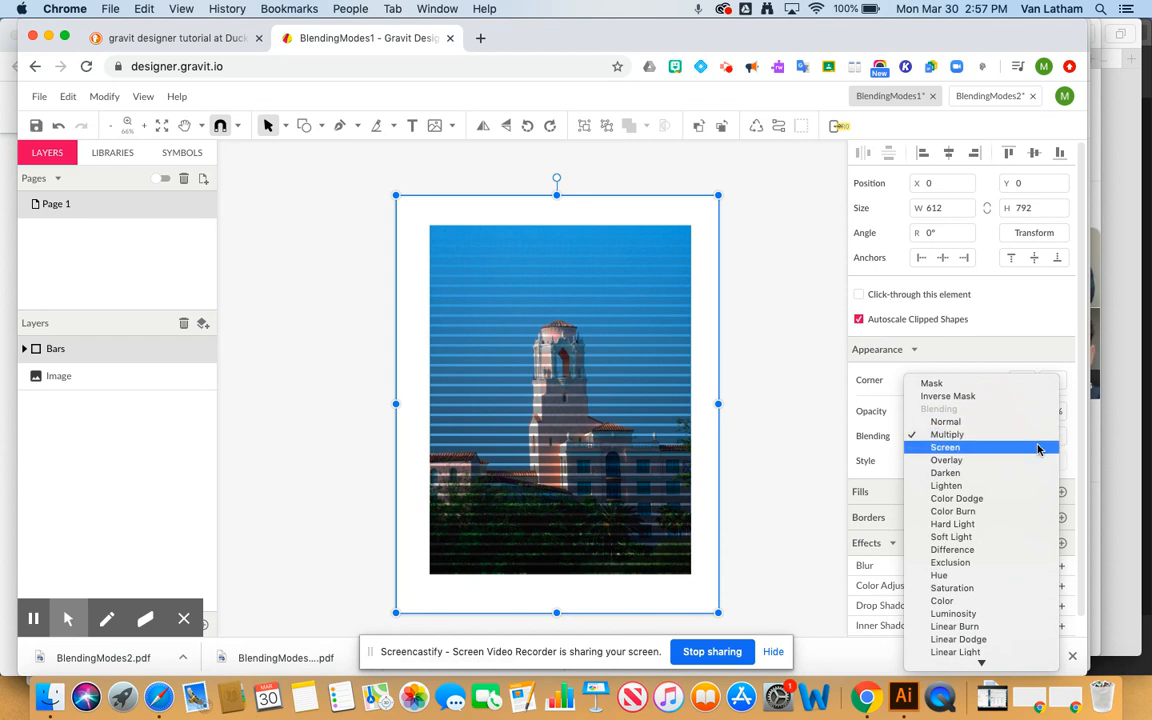
{"action": "left_click", "coordinate": [1037, 448]}
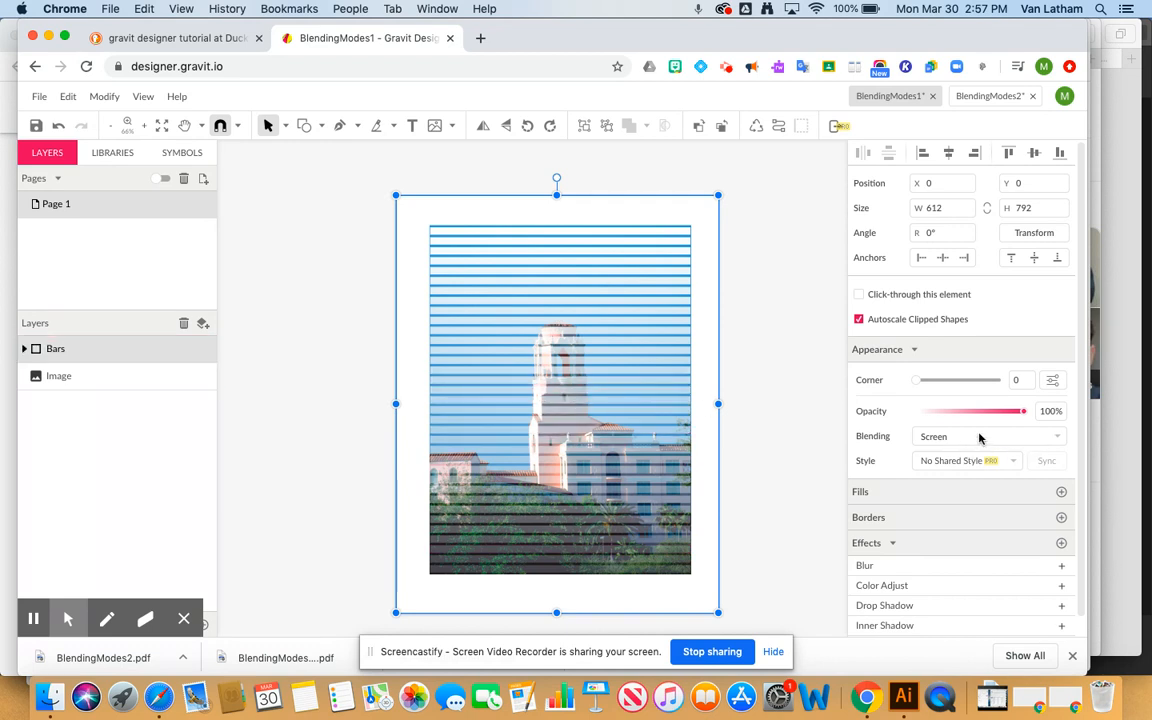
Step: Reduce the opacity of the Screen-blended Bars layer to 69% and return it to 100%
{"action": "left_click_drag", "start_coordinate": [1023, 413], "coordinate": [991, 417]}
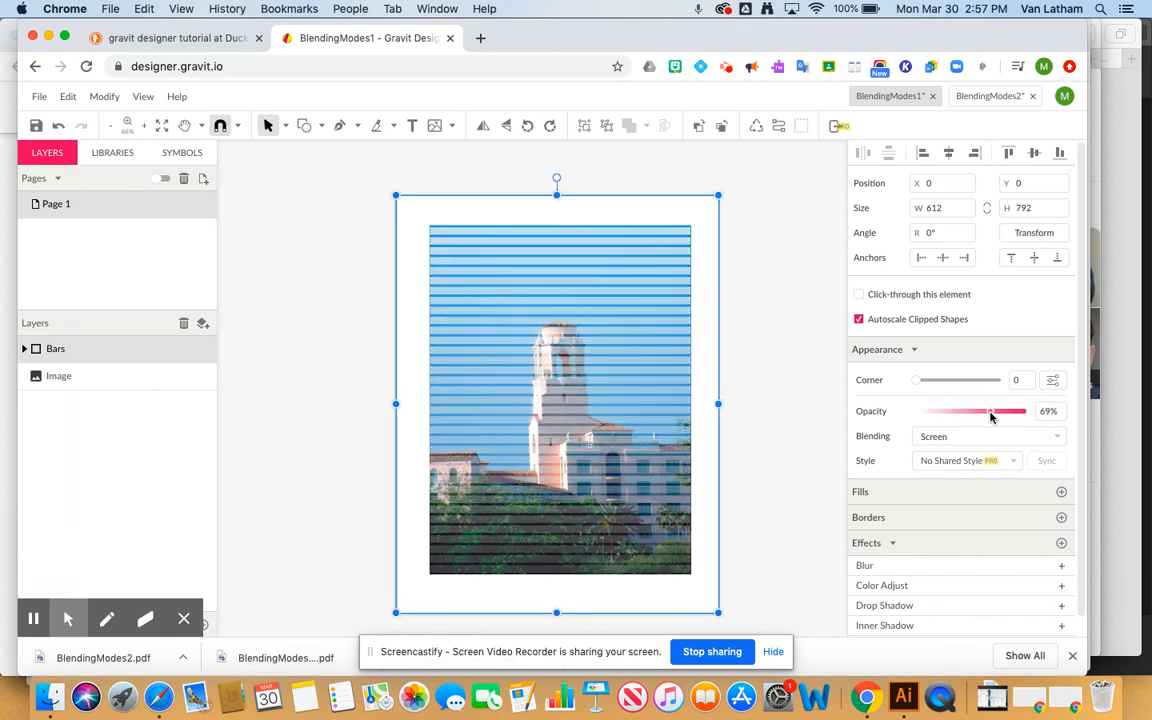
{"action": "left_click", "coordinate": [991, 417]}
{"action": "left_click_drag", "start_coordinate": [991, 417], "coordinate": [1031, 408]}
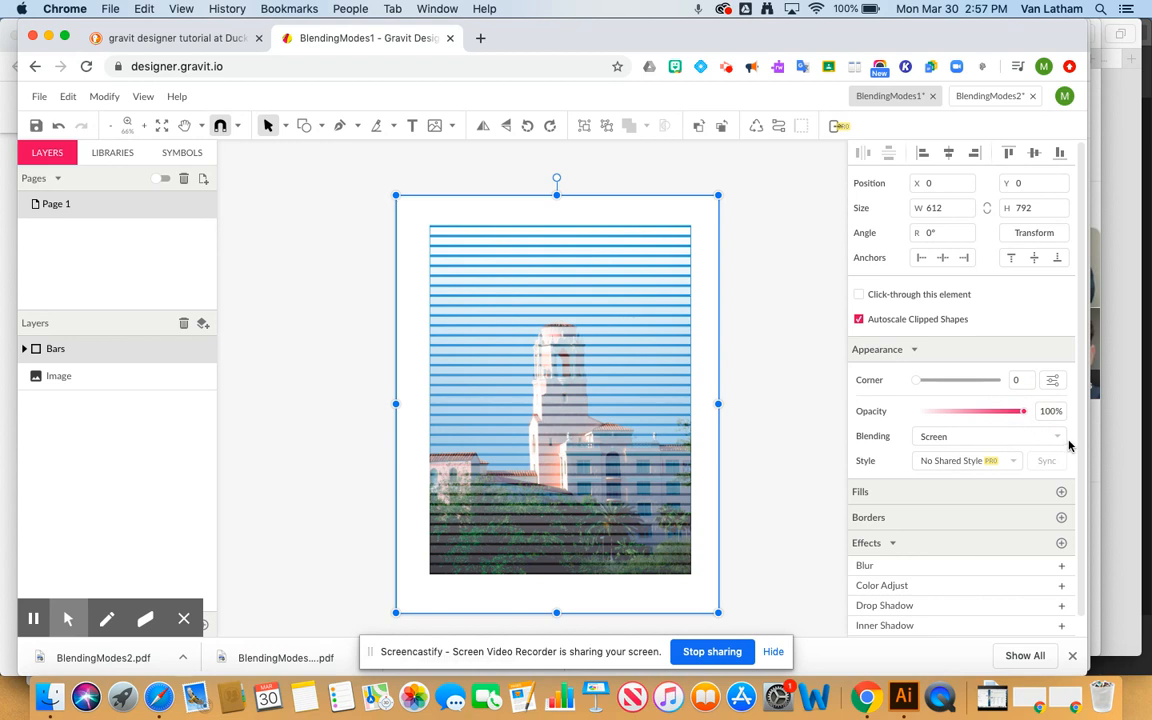
Step: Try the Overlay and Darken blending modes on the Bars layer
{"action": "left_click", "coordinate": [1054, 437]}
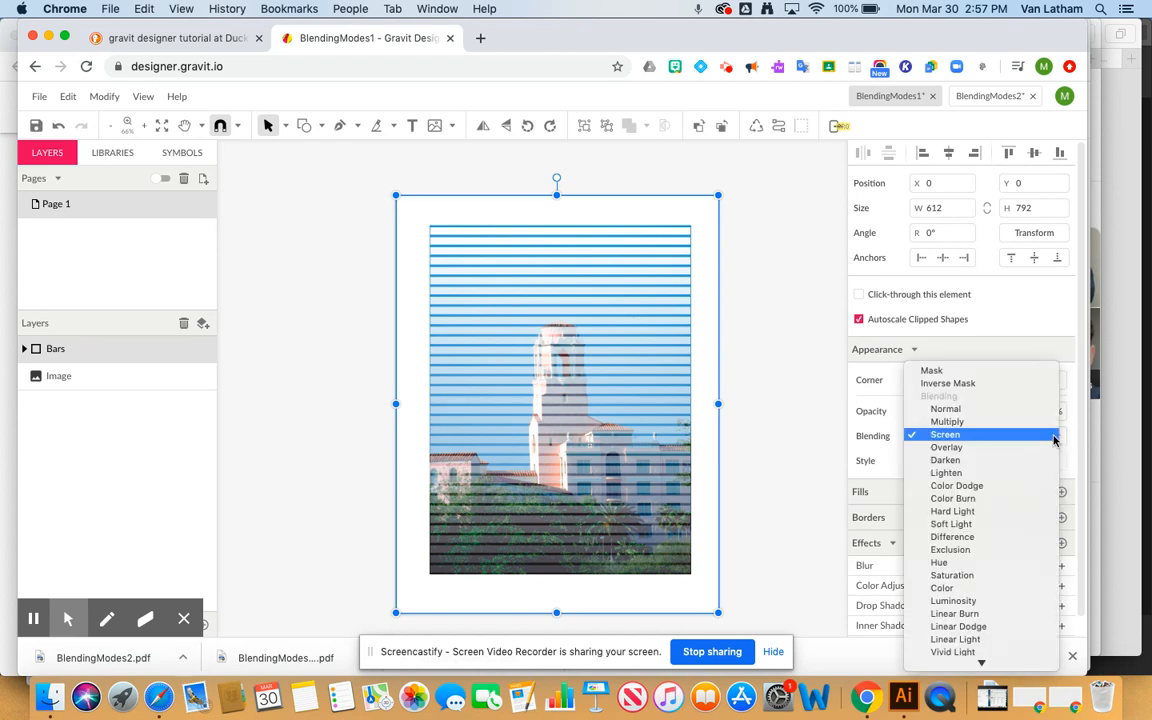
{"action": "left_click", "coordinate": [1028, 448]}
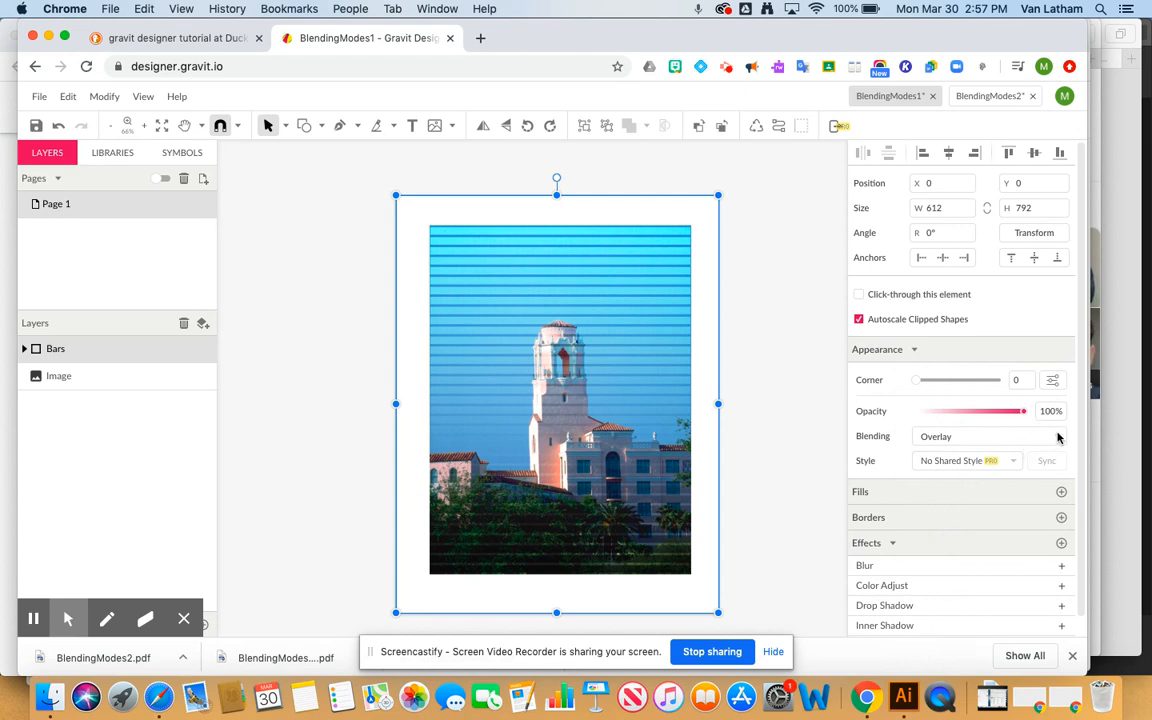
{"action": "left_click", "coordinate": [1043, 438]}
{"action": "left_click", "coordinate": [1028, 448]}
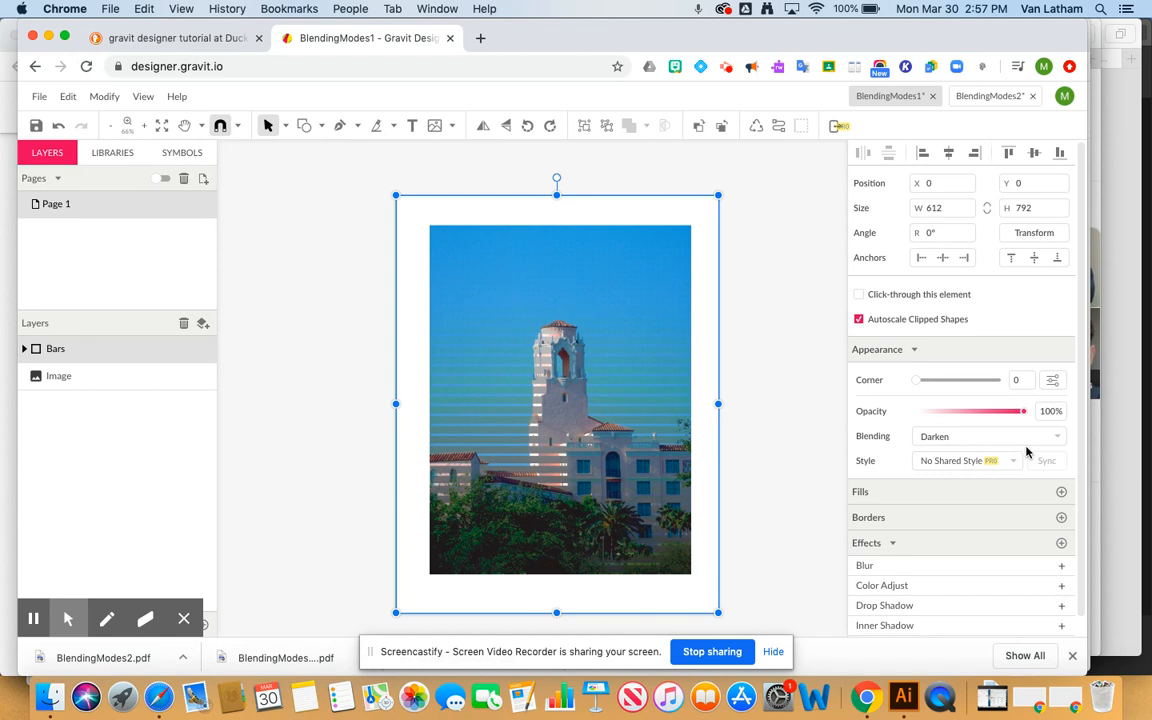
Step: Try the Lighten and Color Dodge blending modes on the Bars layer
{"action": "left_click", "coordinate": [1058, 438]}
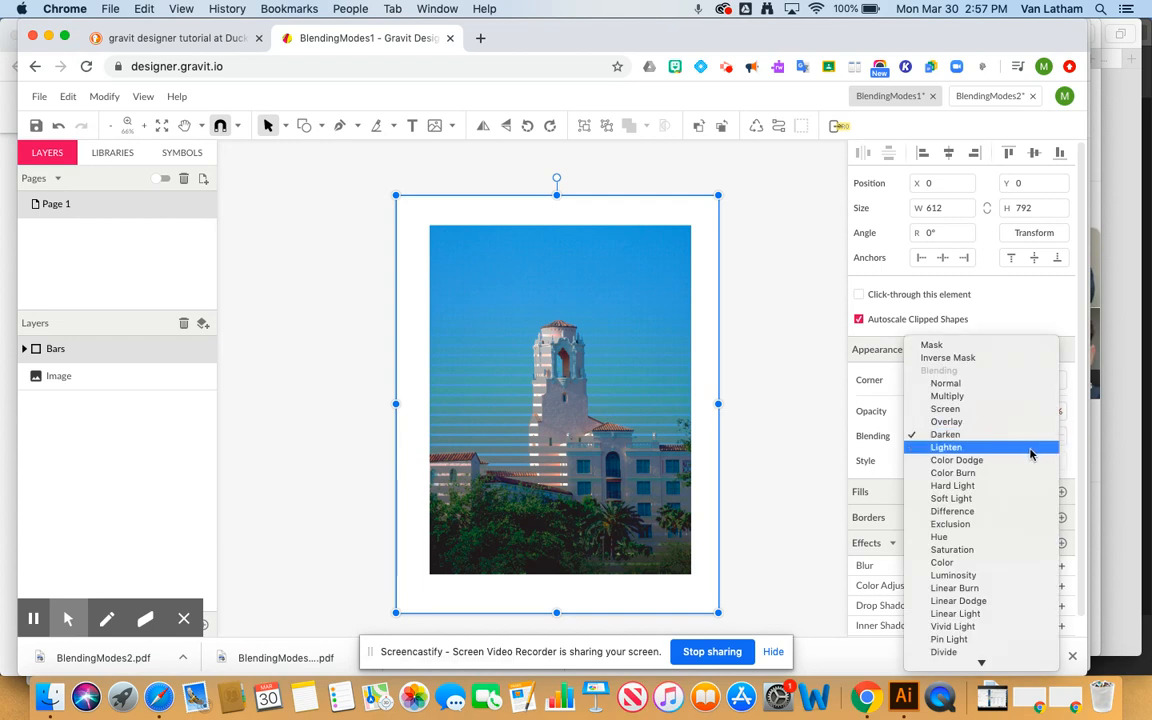
{"action": "left_click", "coordinate": [1030, 450]}
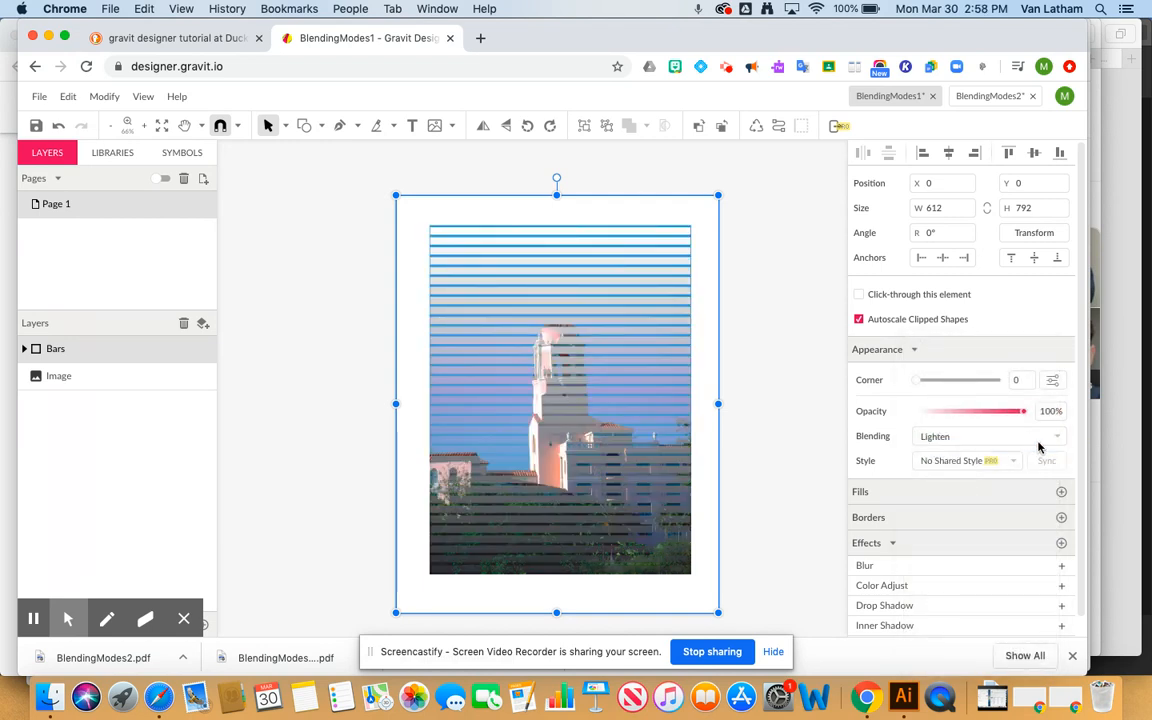
{"action": "left_click", "coordinate": [1056, 441]}
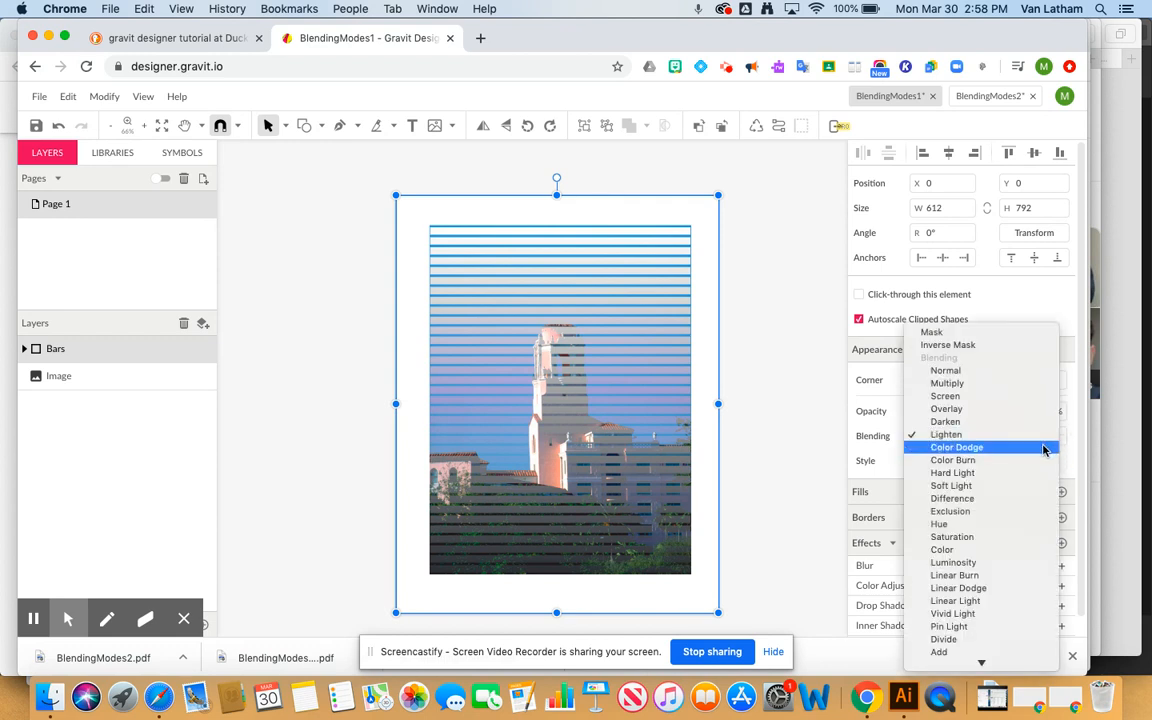
{"action": "left_click", "coordinate": [1045, 448]}
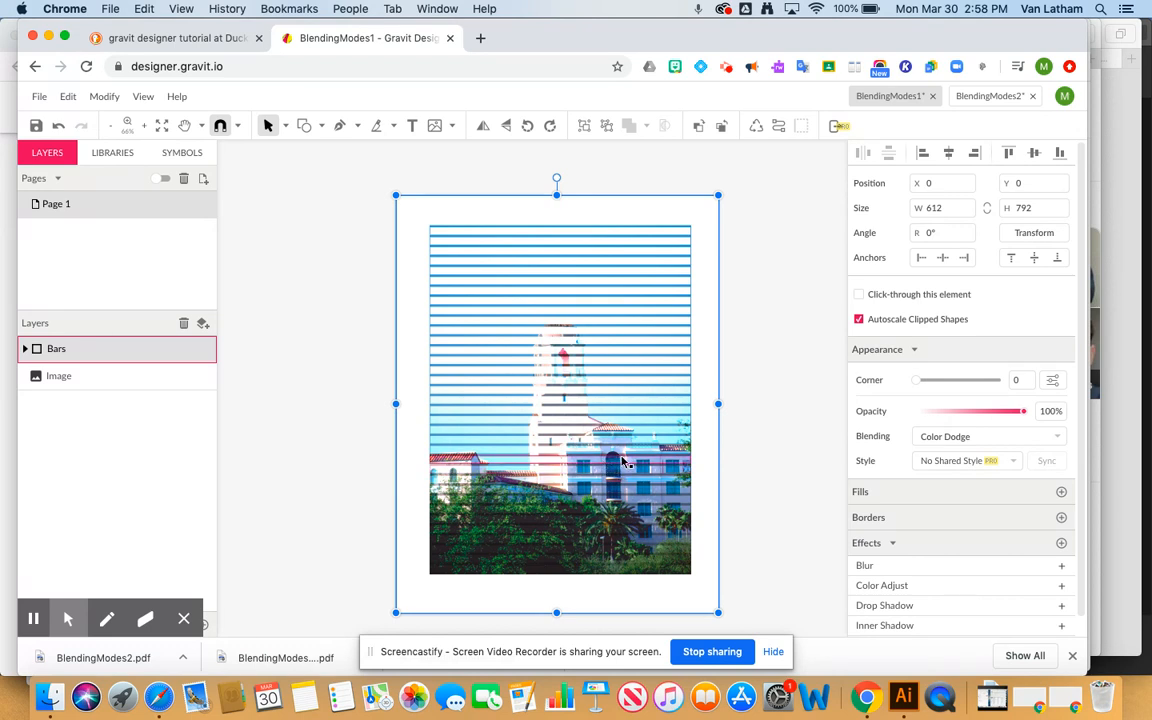
Step: Try the Color Burn and Hard Light blending modes on the Bars layer
{"action": "left_click", "coordinate": [1059, 441]}
{"action": "left_click", "coordinate": [1042, 449]}
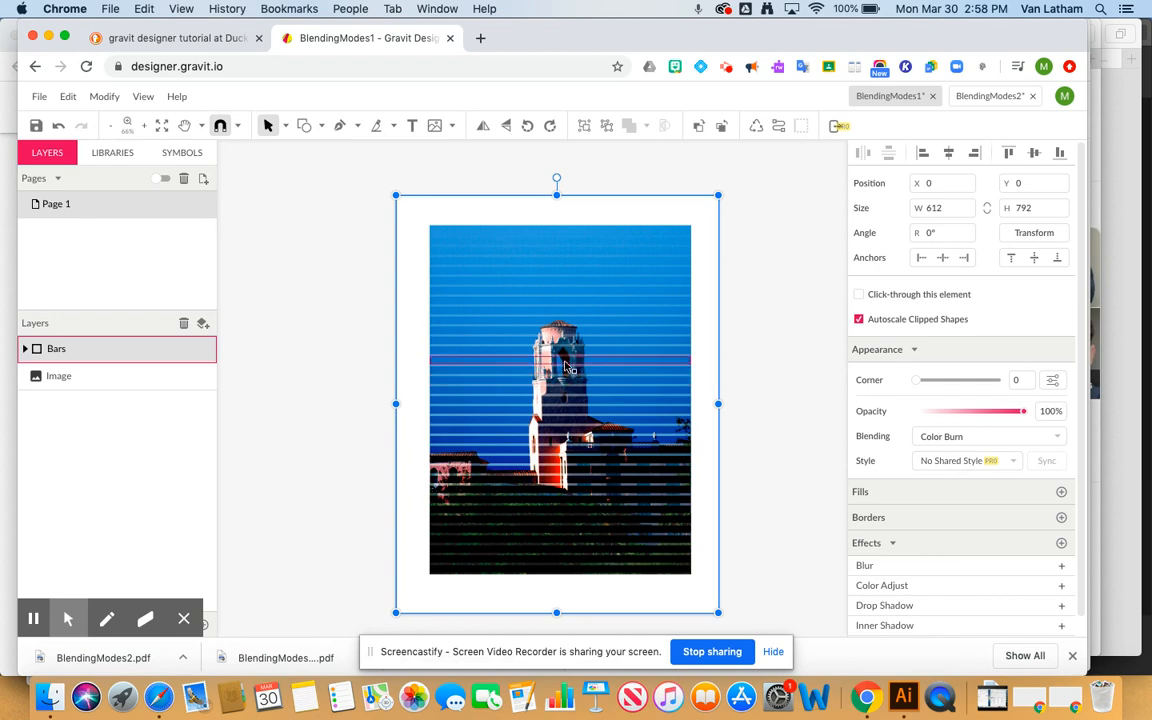
{"action": "left_click", "coordinate": [1043, 441]}
{"action": "left_click", "coordinate": [1043, 449]}
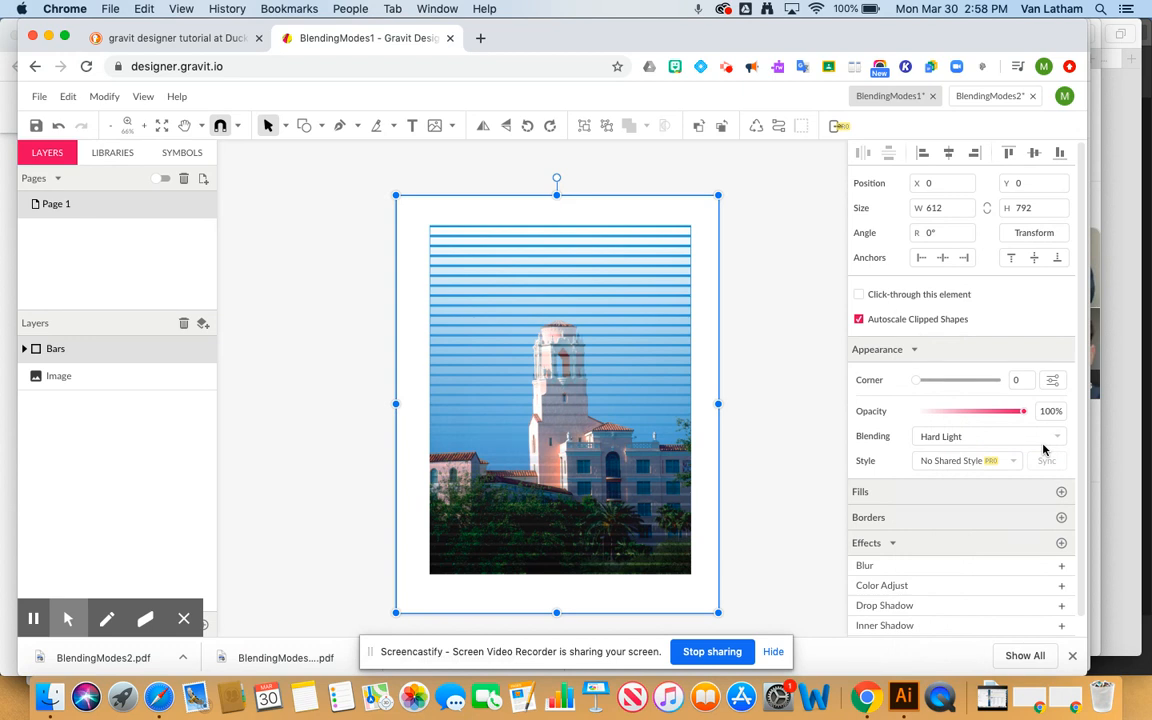
Step: Try the Soft Light and Saturation blending modes on the Bars layer
{"action": "left_click", "coordinate": [1040, 446]}
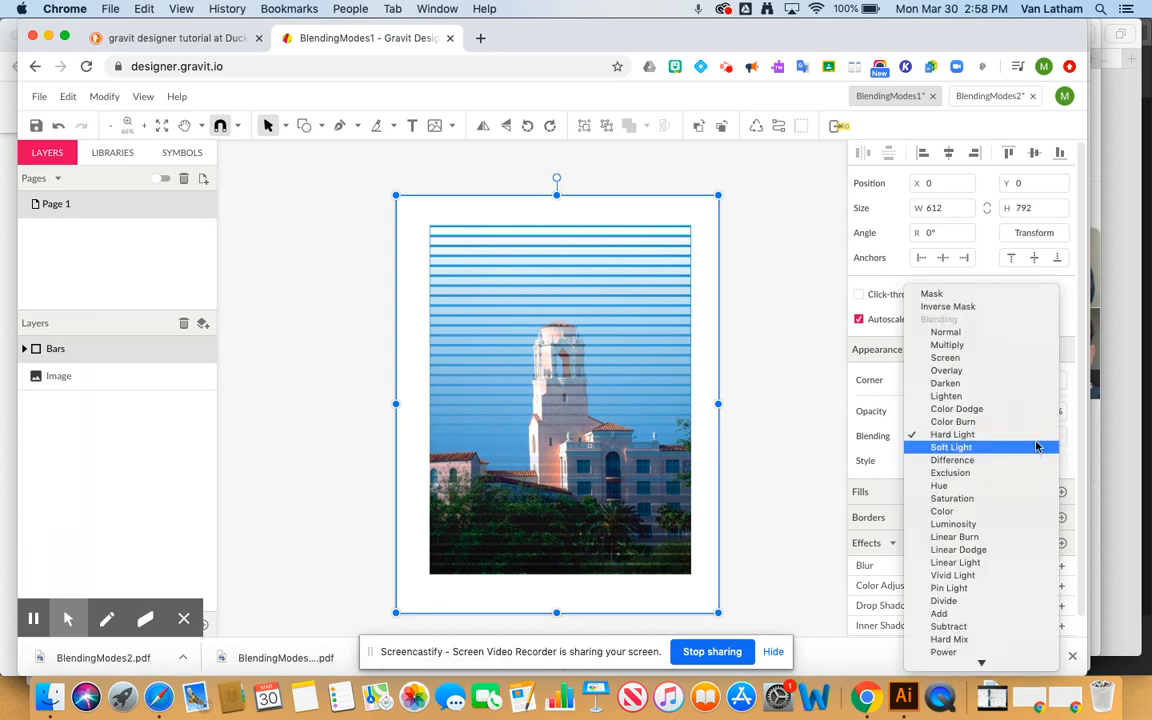
{"action": "left_click", "coordinate": [1036, 447]}
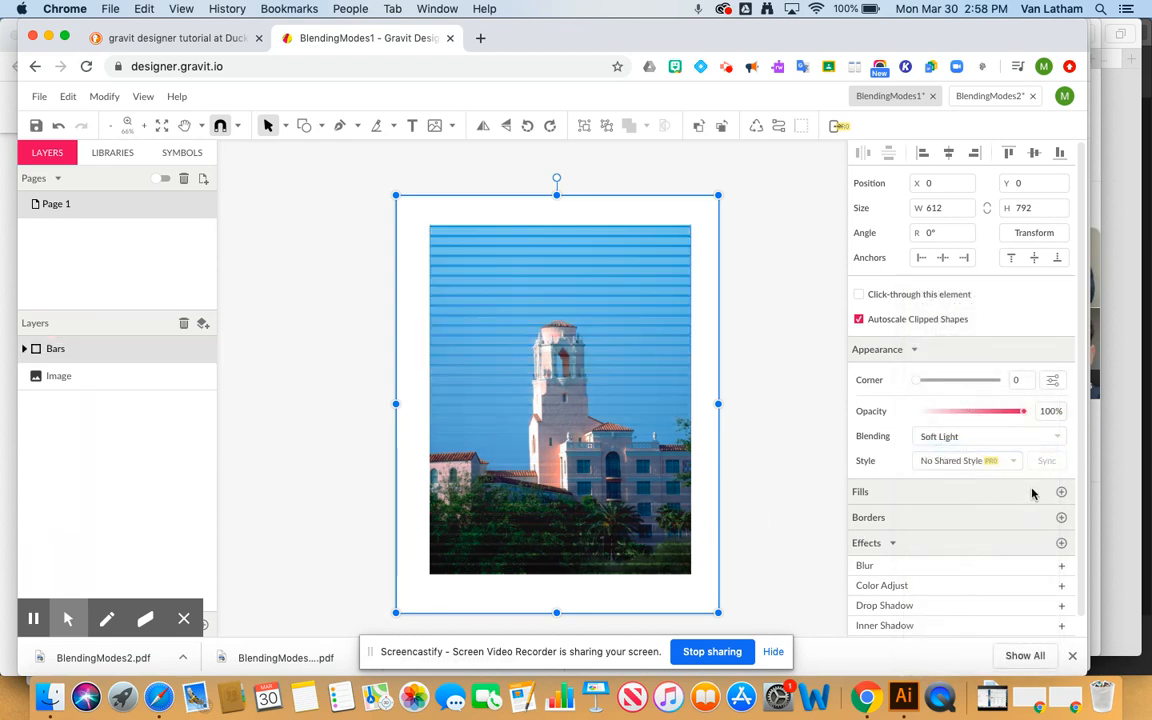
{"action": "left_click", "coordinate": [1058, 440]}
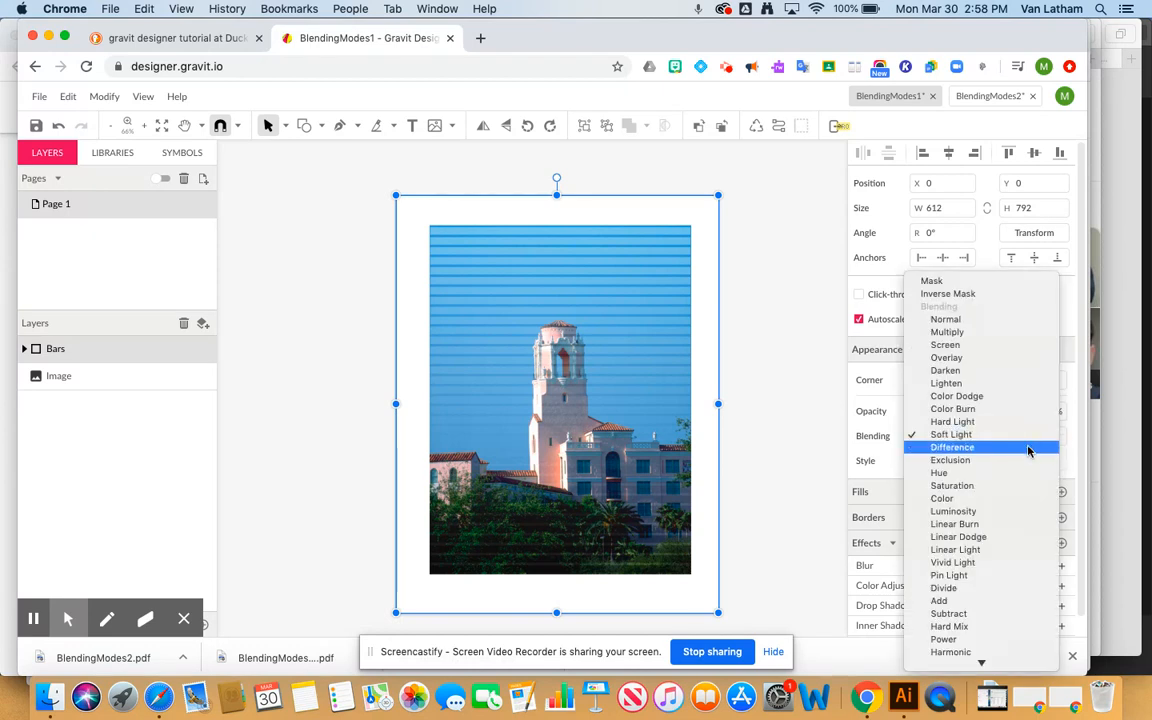
{"action": "left_click", "coordinate": [992, 487]}
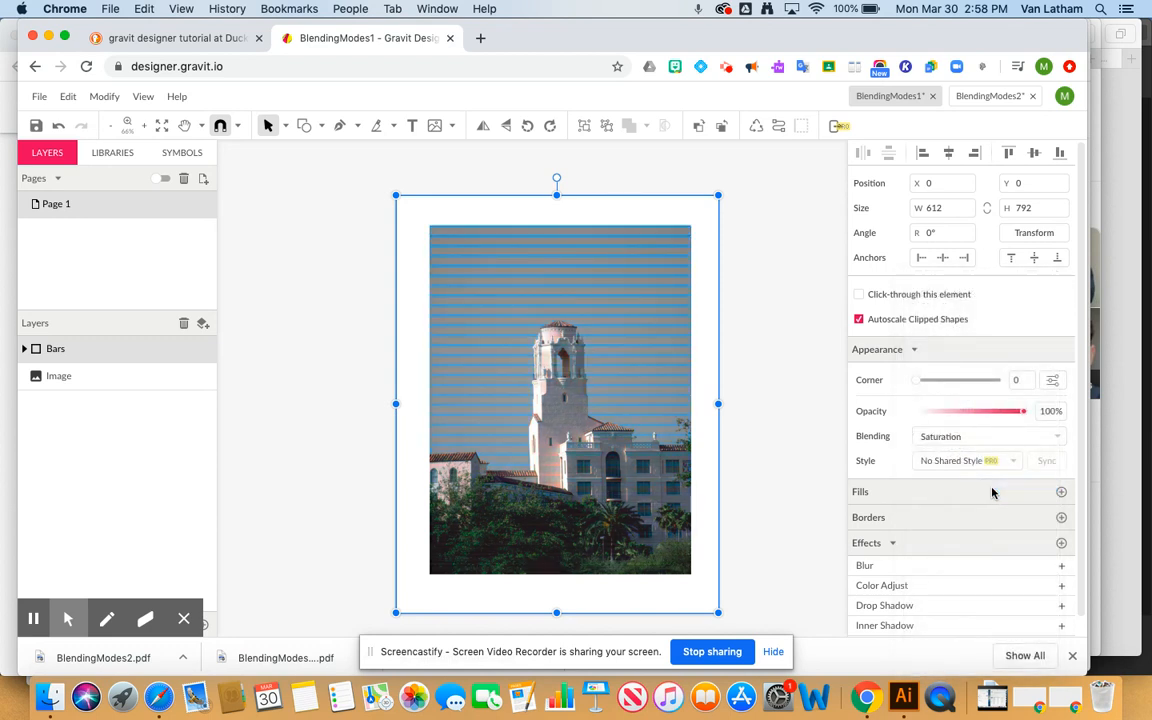
Step: Try the Hue and Luminosity blending modes on the Bars layer
{"action": "left_click", "coordinate": [1055, 437]}
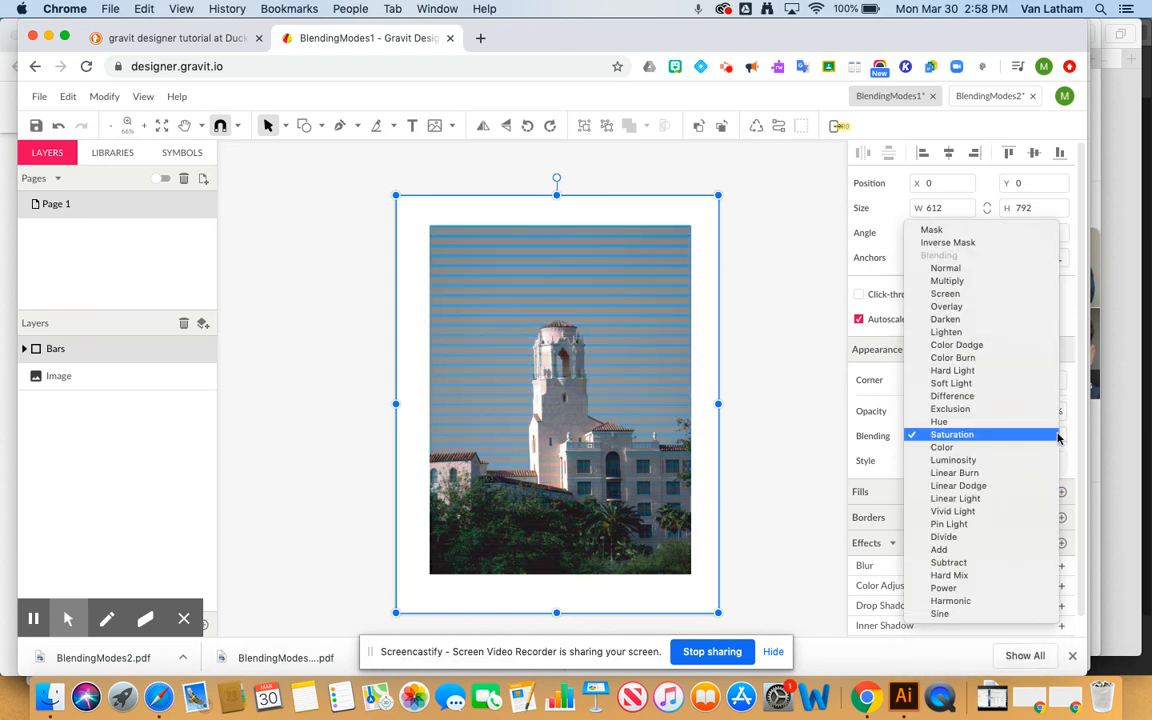
{"action": "left_click", "coordinate": [1014, 424]}
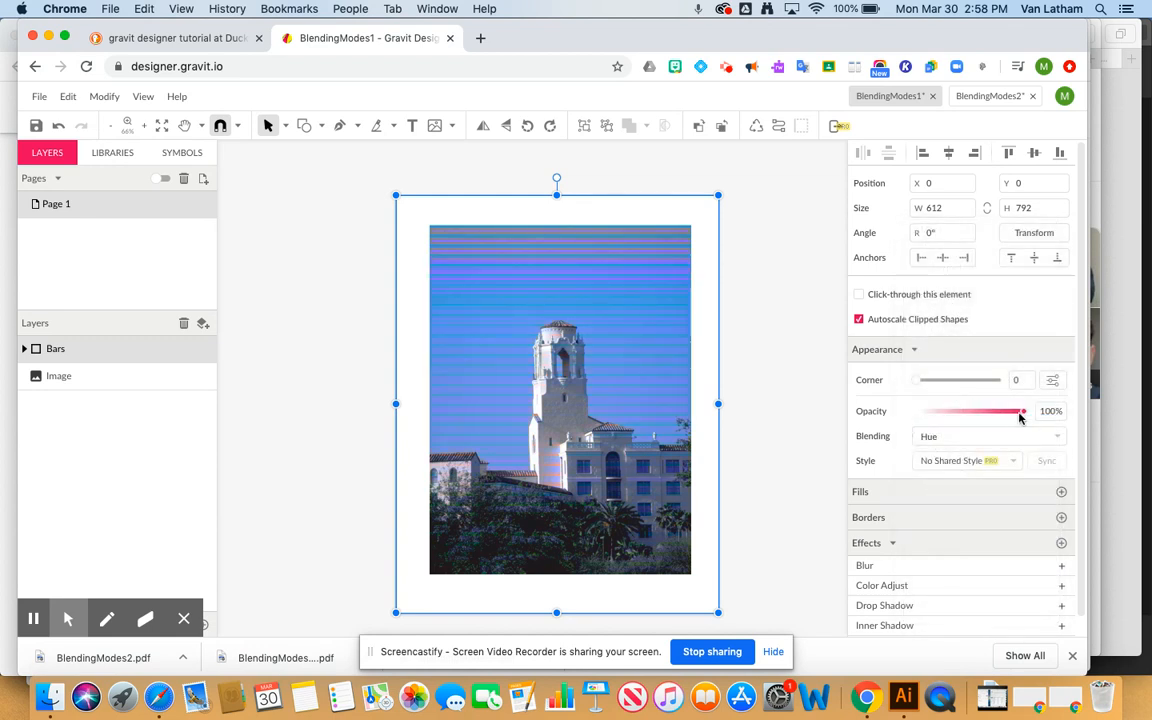
{"action": "left_click", "coordinate": [1058, 444]}
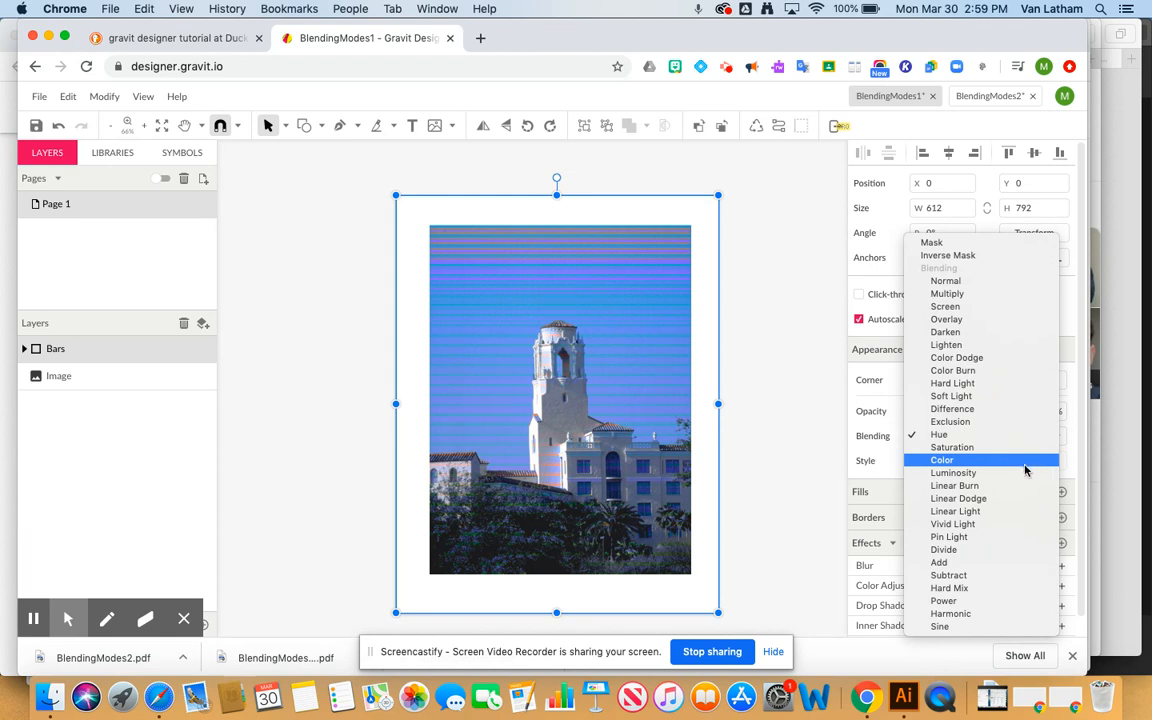
{"action": "left_click", "coordinate": [1023, 474]}
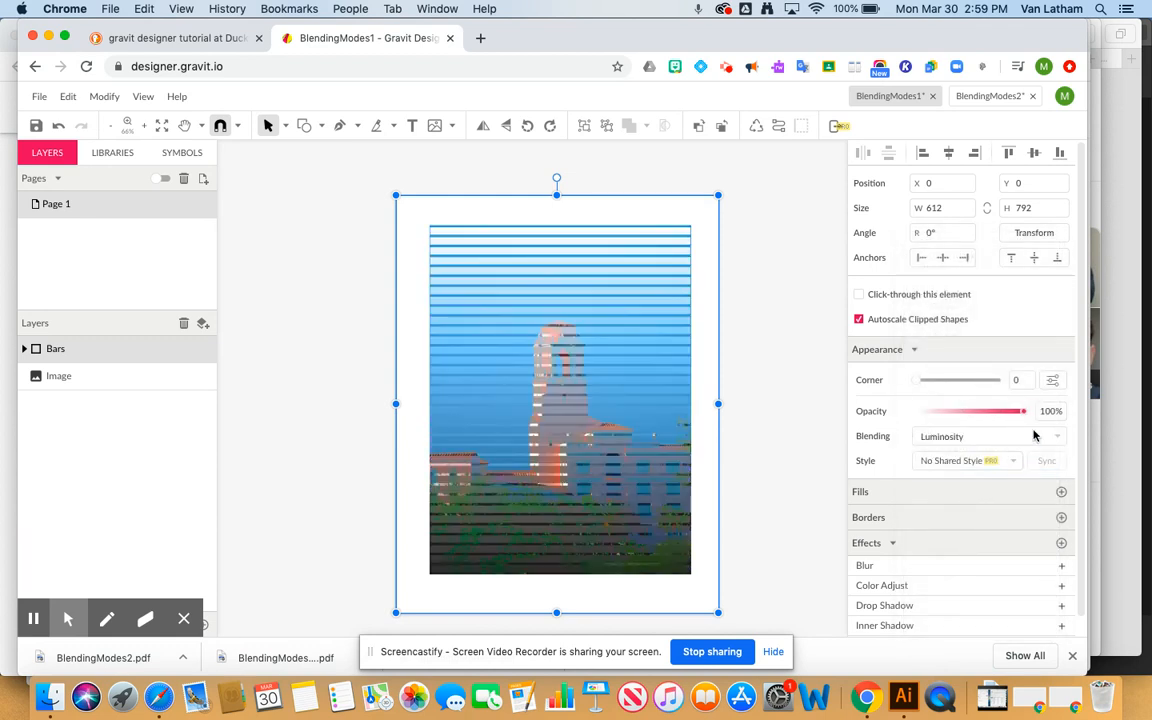
Step: Try the Linear Dodge and Linear Burn blending modes on the Bars layer
{"action": "left_click", "coordinate": [1056, 437]}
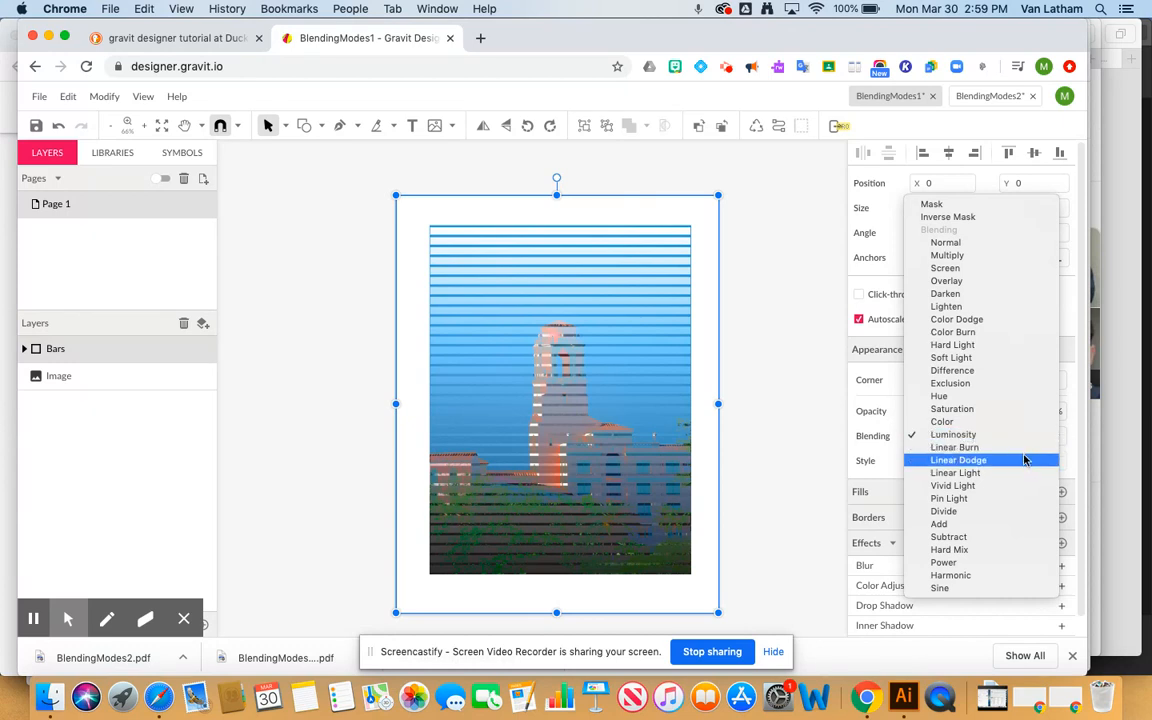
{"action": "key", "text": "Escape"}
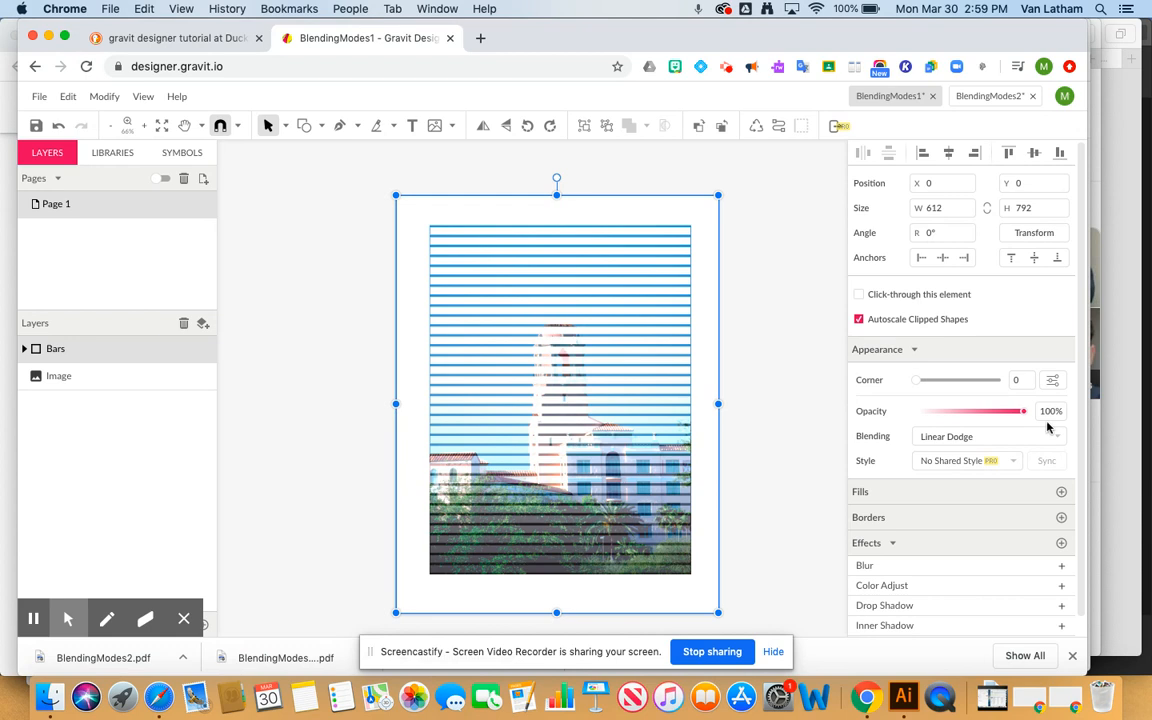
{"action": "left_click", "coordinate": [1051, 437]}
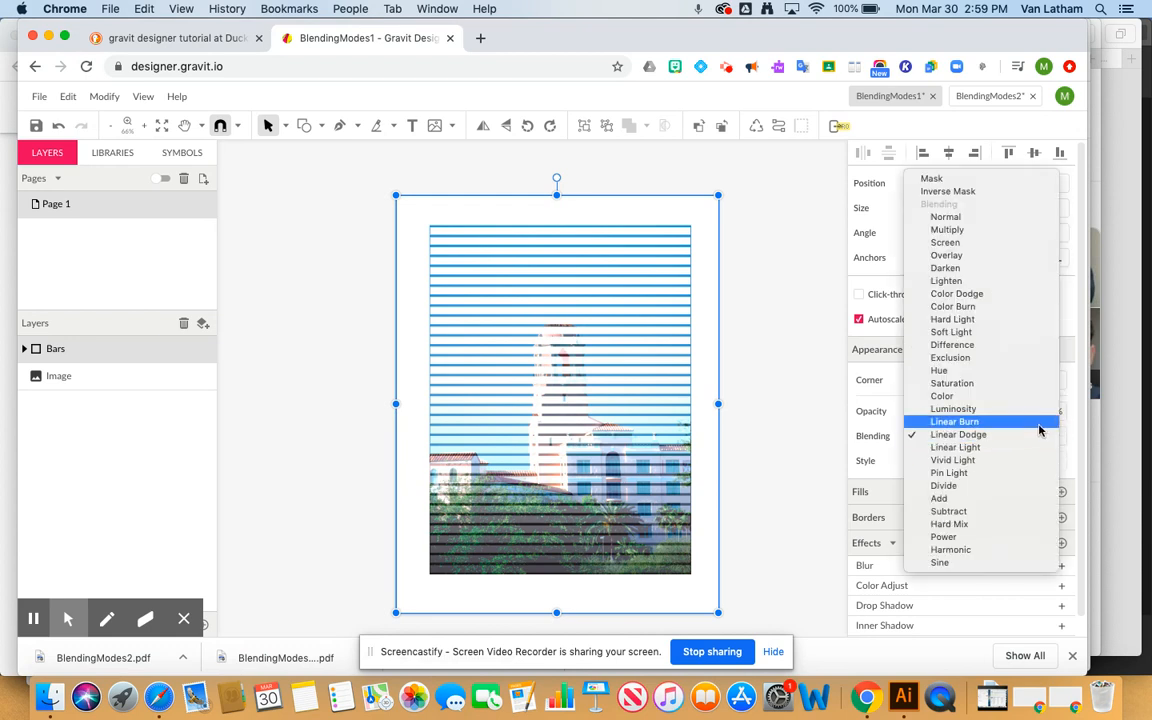
{"action": "left_click", "coordinate": [1039, 422]}
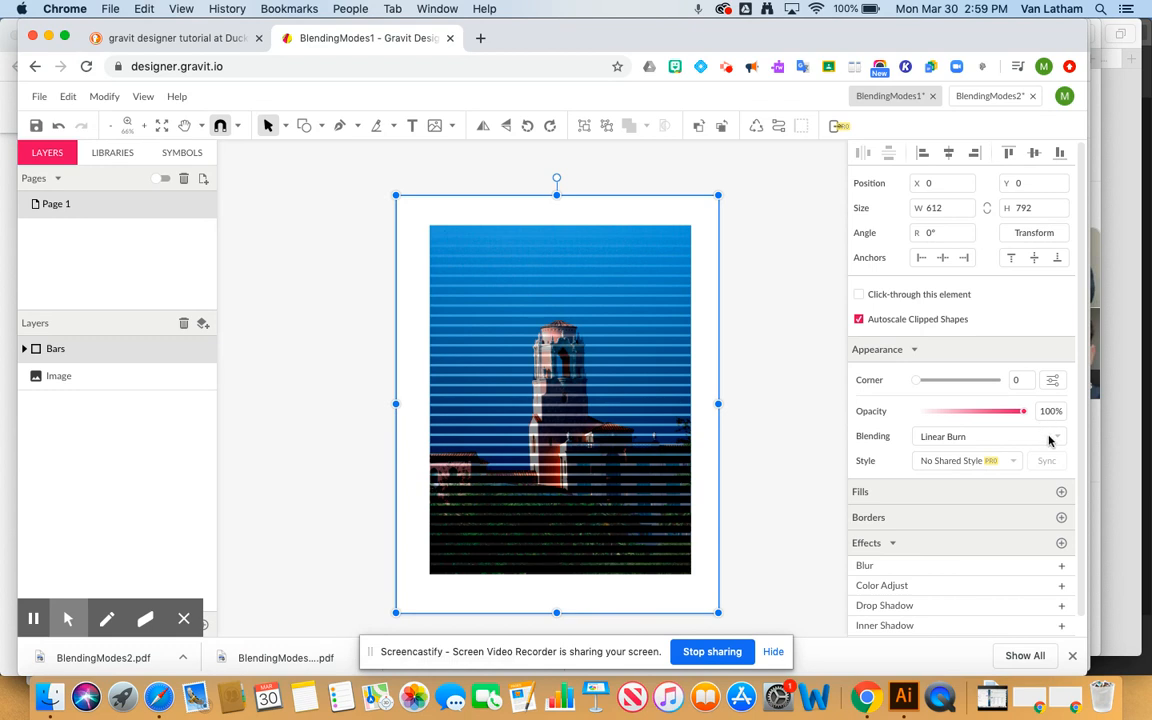
Step: Try the Vivid Light and Subtract blending modes on the Bars layer
{"action": "left_click", "coordinate": [1059, 442]}
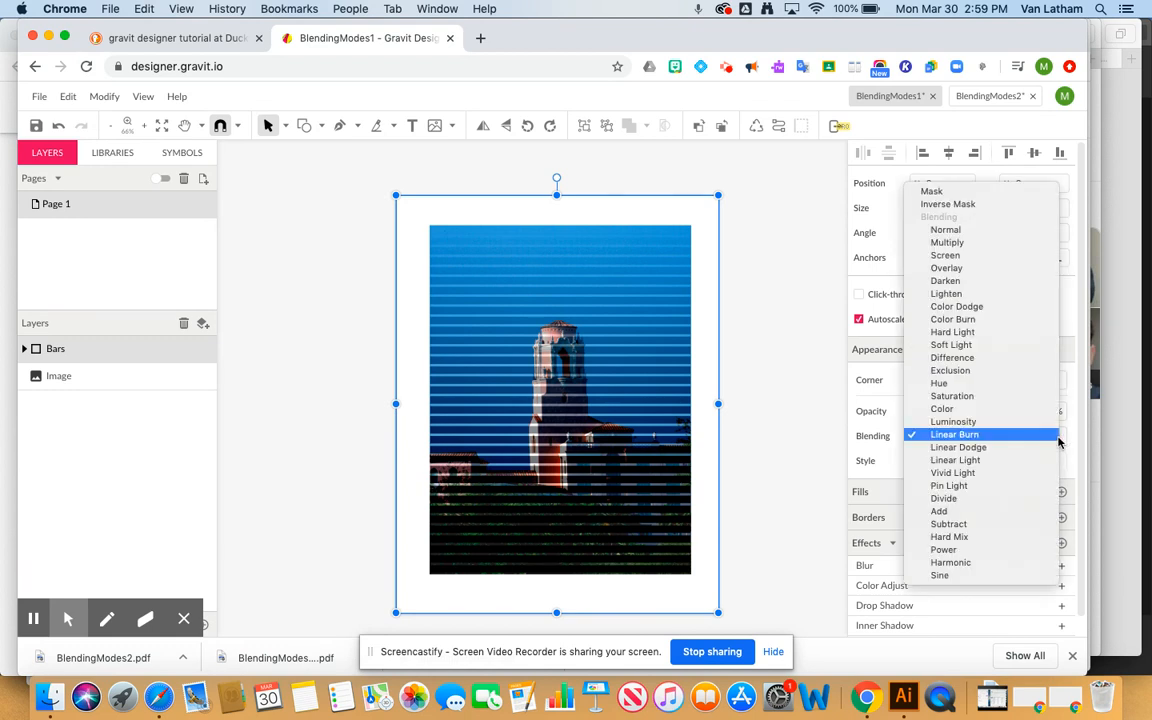
{"action": "left_click", "coordinate": [1021, 472]}
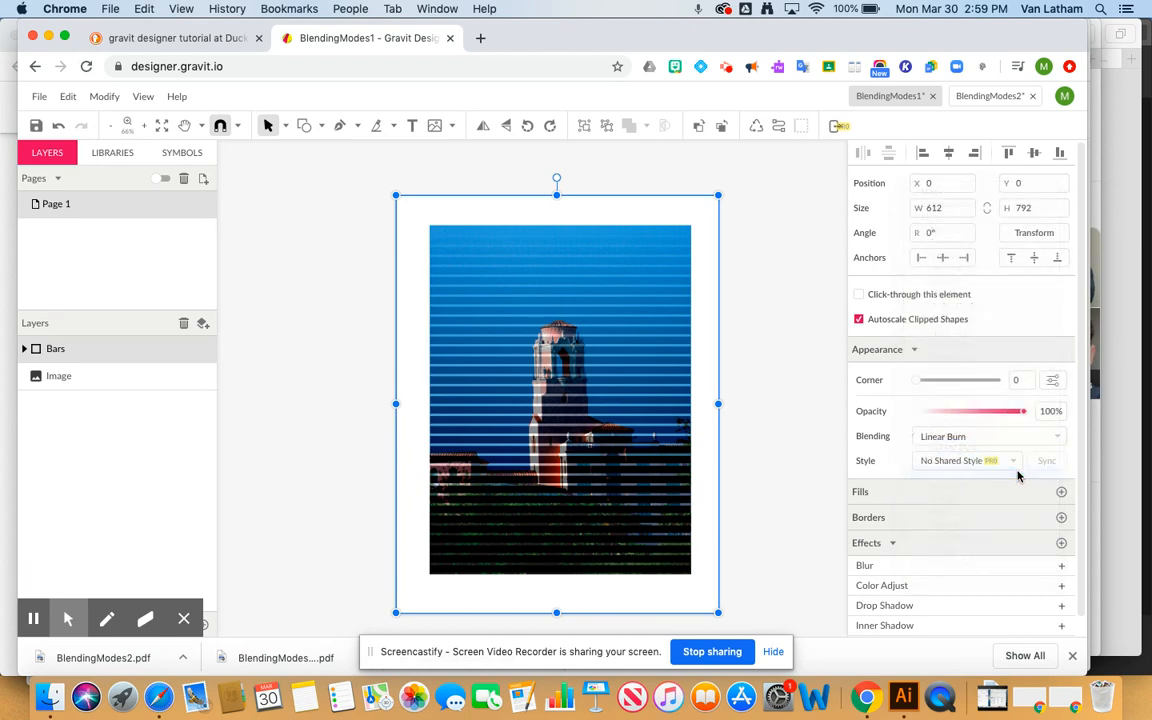
{"action": "left_click", "coordinate": [1055, 436]}
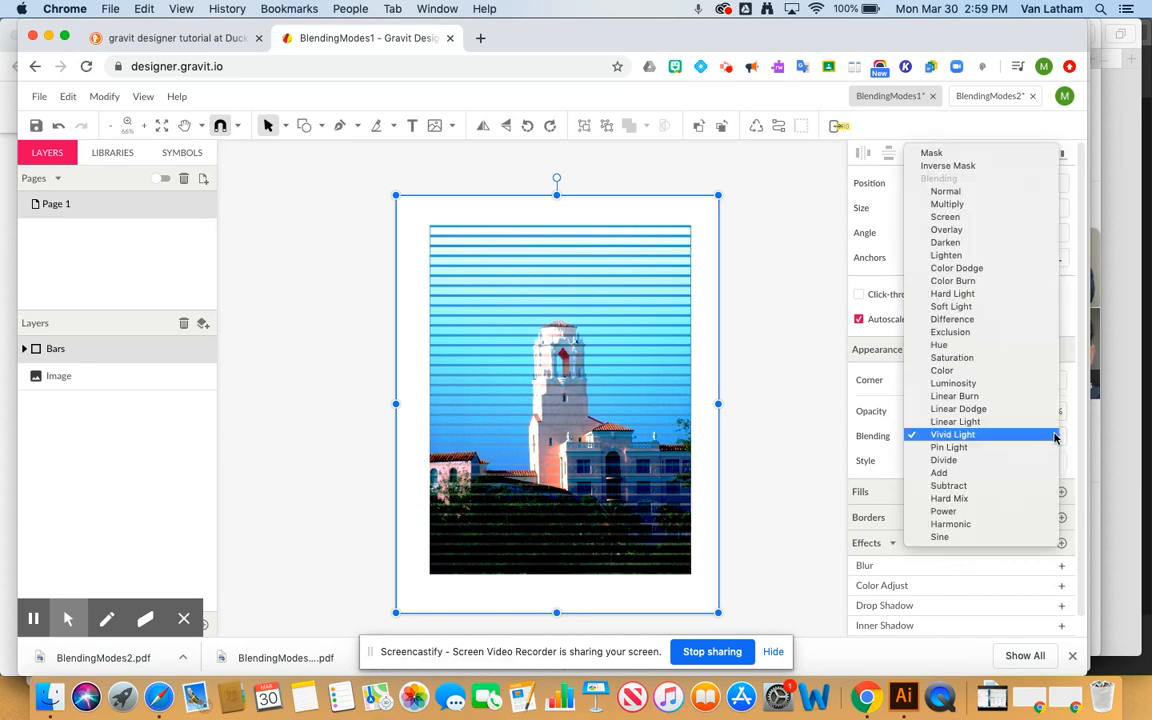
{"action": "left_click", "coordinate": [1018, 486]}
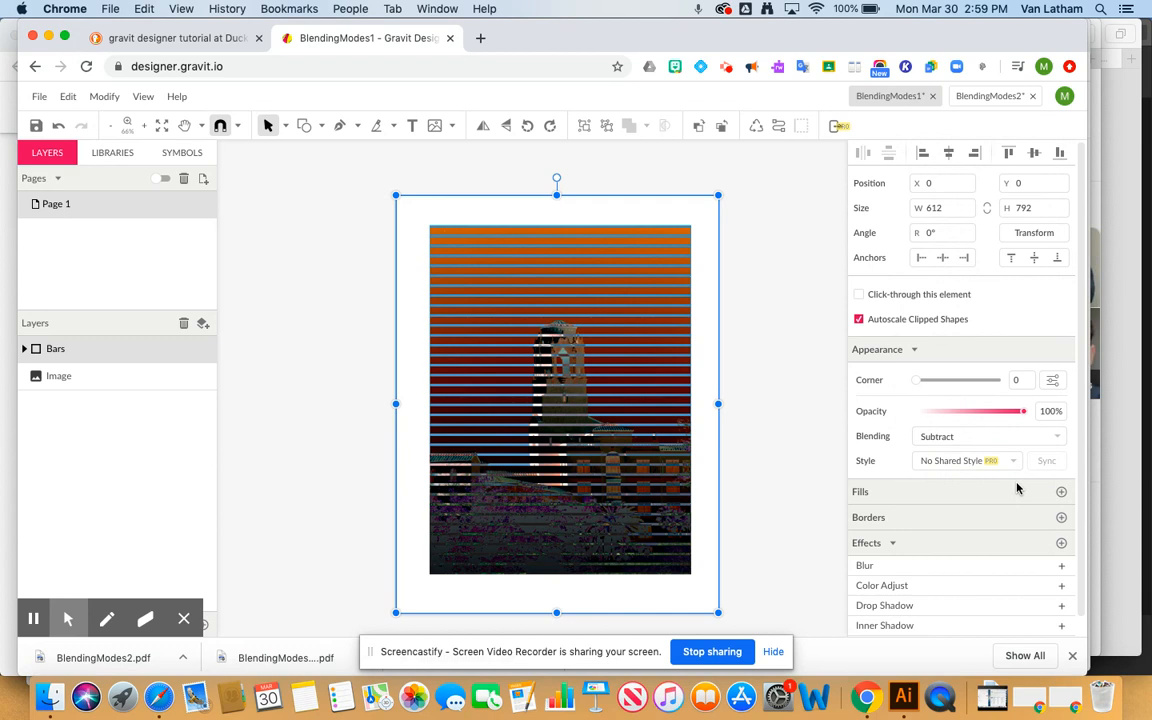
Step: Try the Hard Mix and Power blending modes on the Bars layer
{"action": "left_click", "coordinate": [1057, 440]}
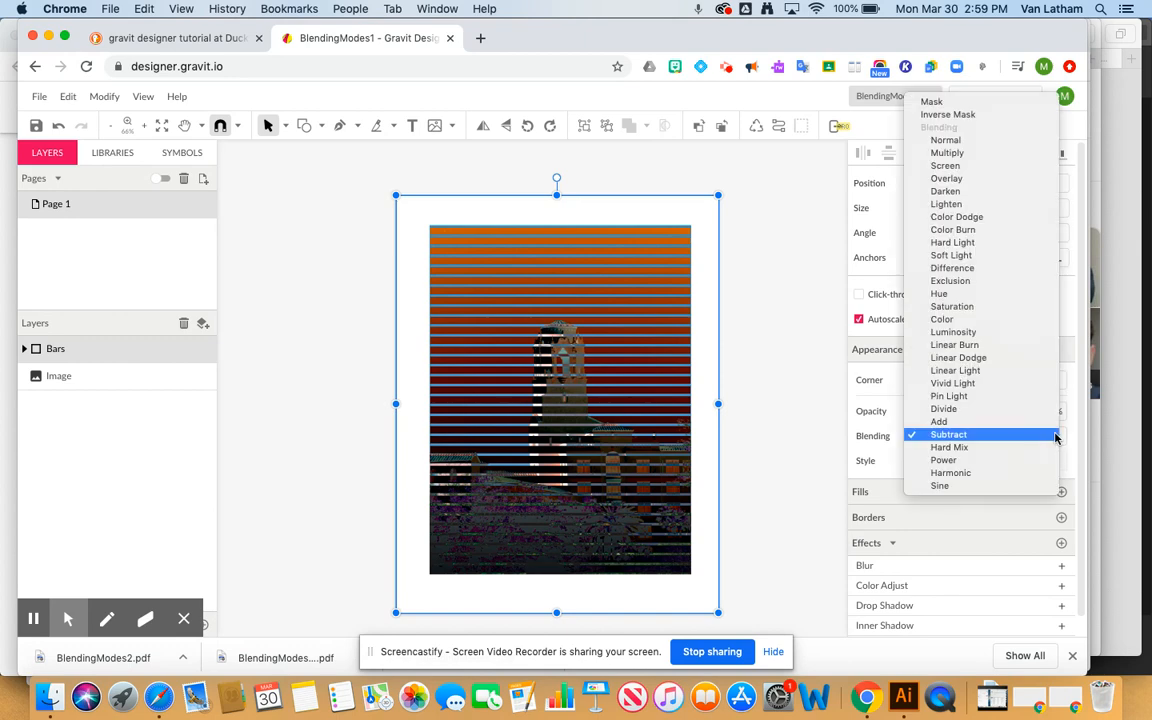
{"action": "left_click", "coordinate": [1035, 448]}
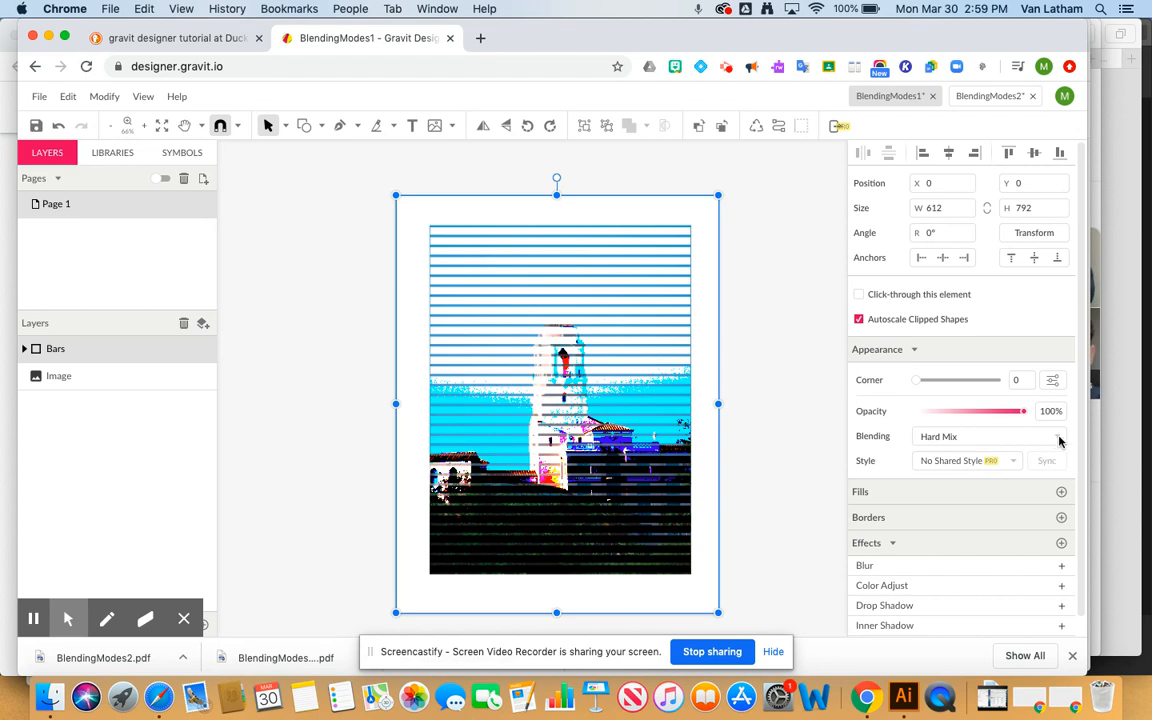
{"action": "left_click", "coordinate": [1059, 441]}
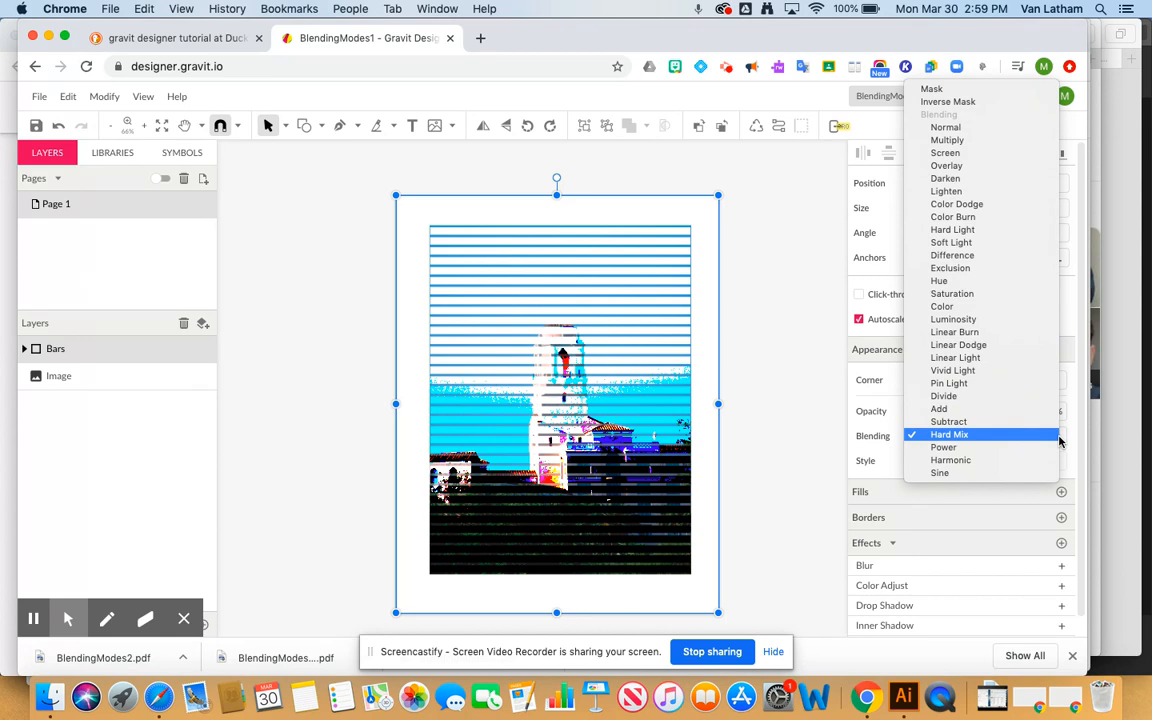
{"action": "left_click", "coordinate": [1050, 447]}
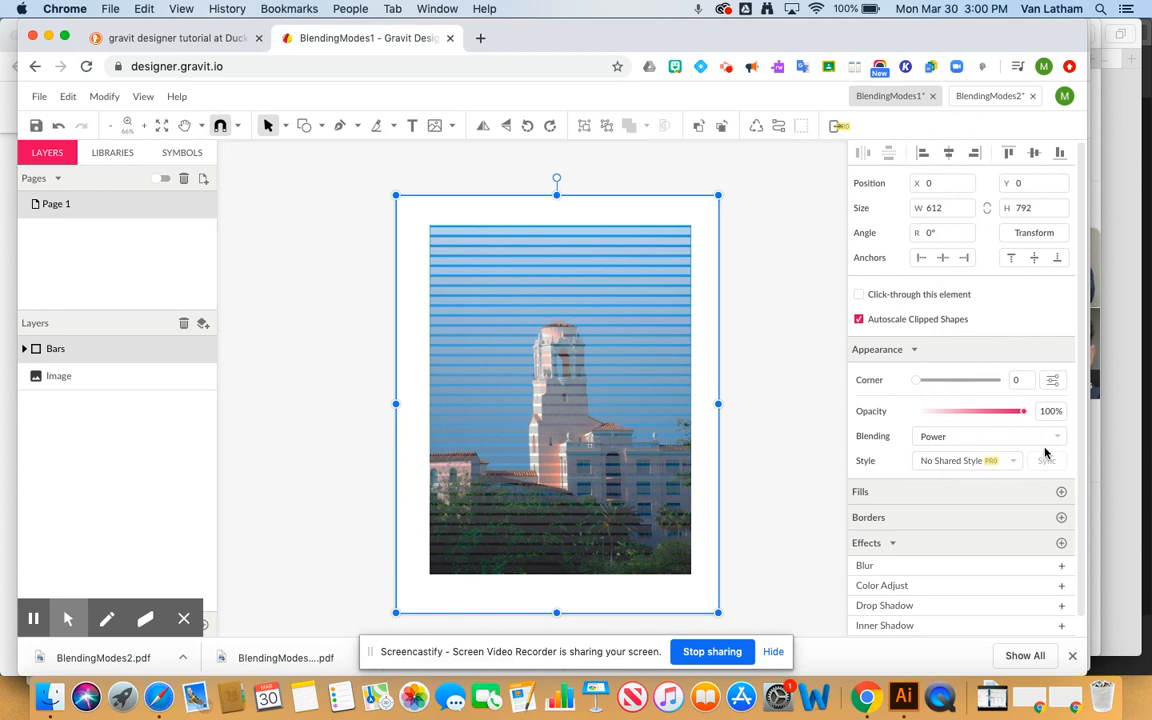
Step: Try the Harmonic and Sine blending modes on the Bars layer
{"action": "left_click", "coordinate": [978, 437]}
{"action": "left_click", "coordinate": [1036, 449]}
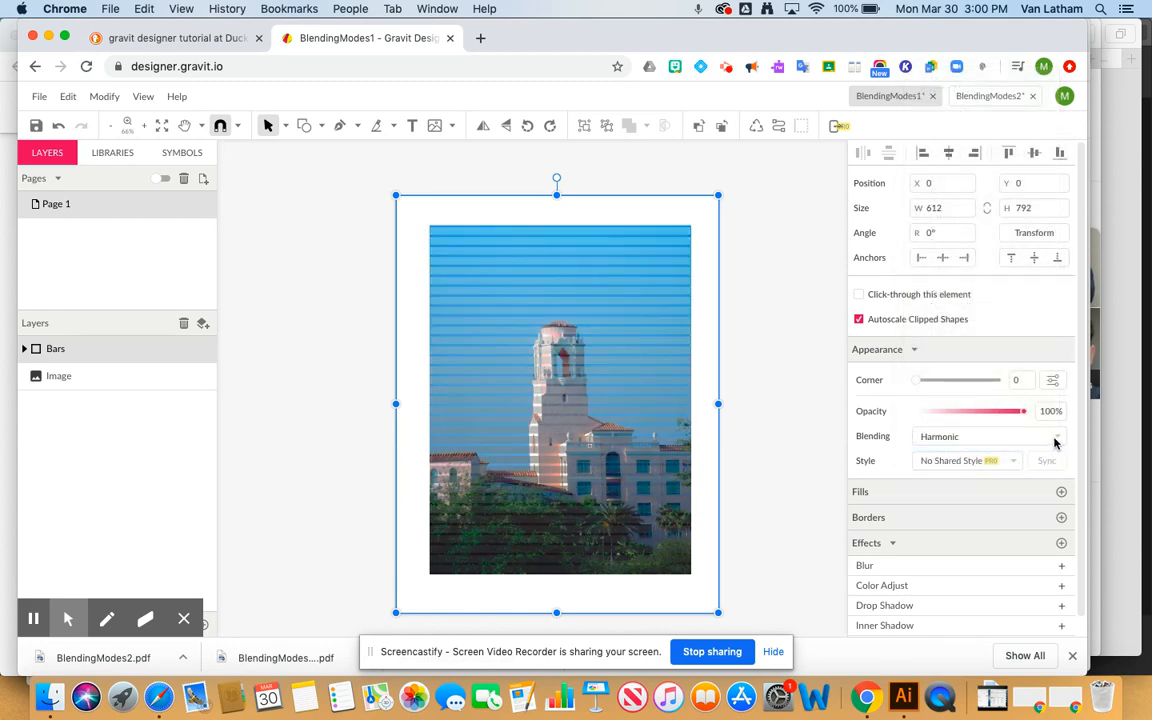
{"action": "left_click", "coordinate": [1054, 442]}
{"action": "left_click", "coordinate": [1027, 454]}
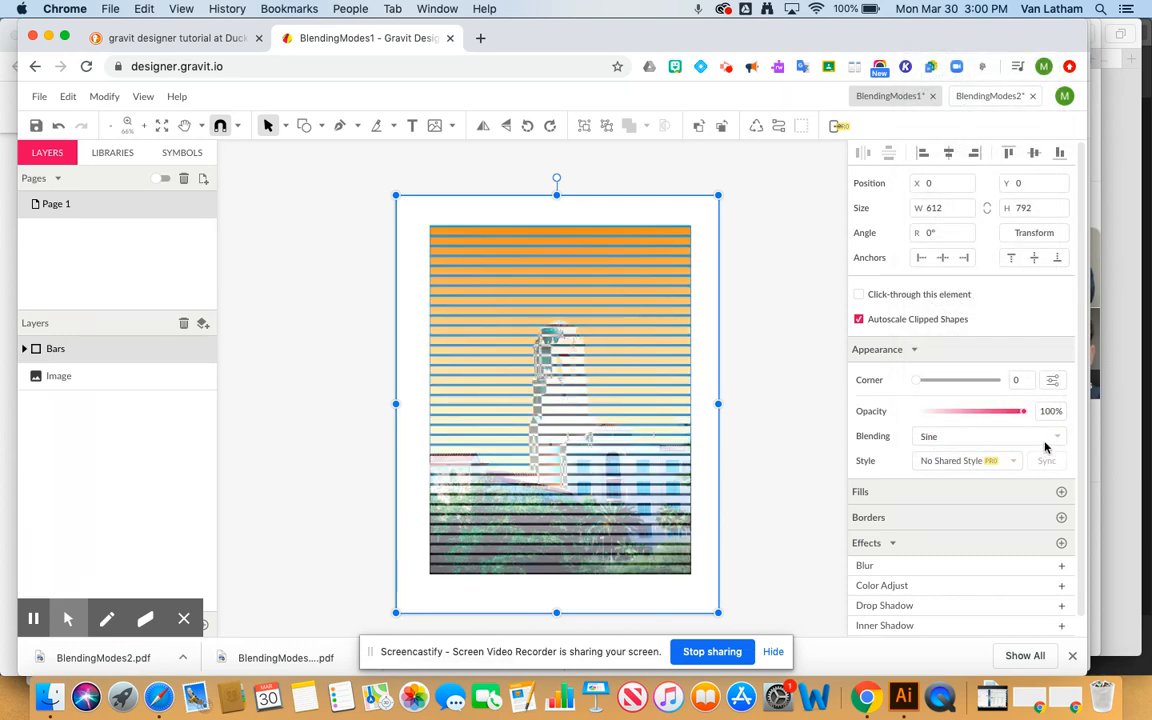
Step: Set the Bars layer's blending mode back to Normal
{"action": "left_click", "coordinate": [1057, 442]}
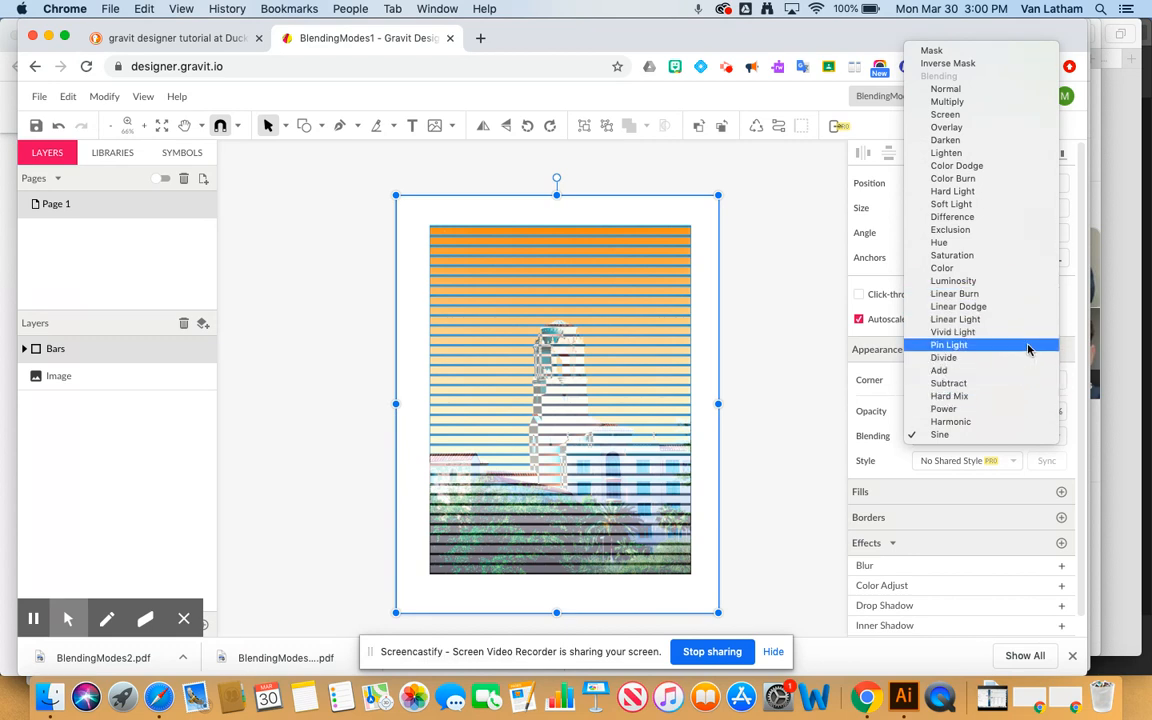
{"action": "left_click", "coordinate": [986, 92]}
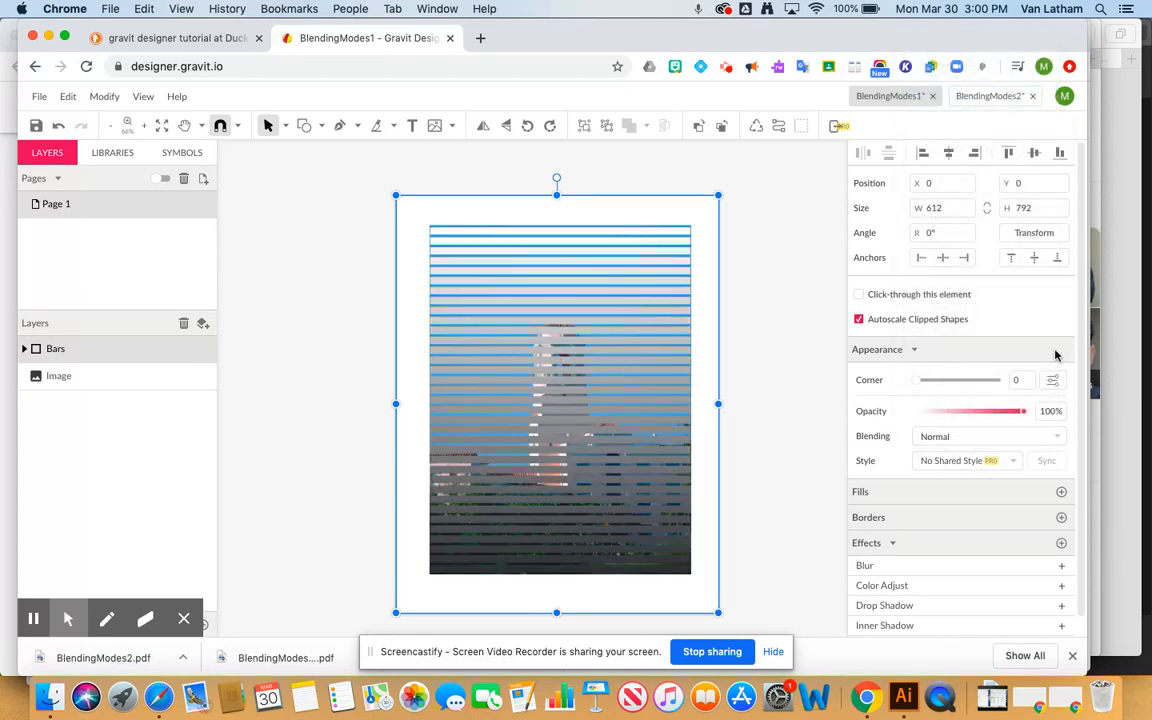